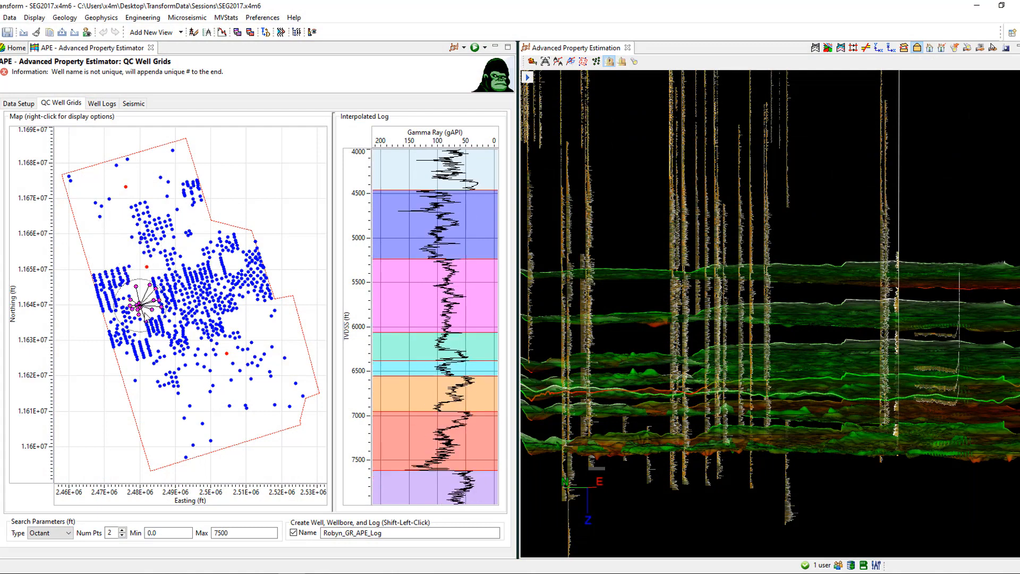
Set the number of search points to 1 and create two estimated wells in the sparse southern part of the map
left_click(122, 535)
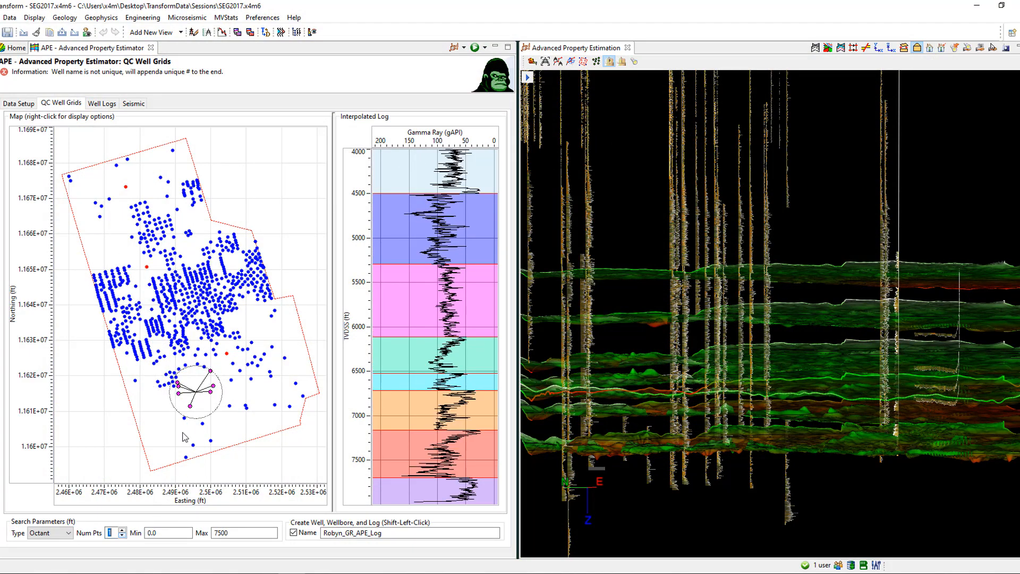
left_click(231, 391, "shift")
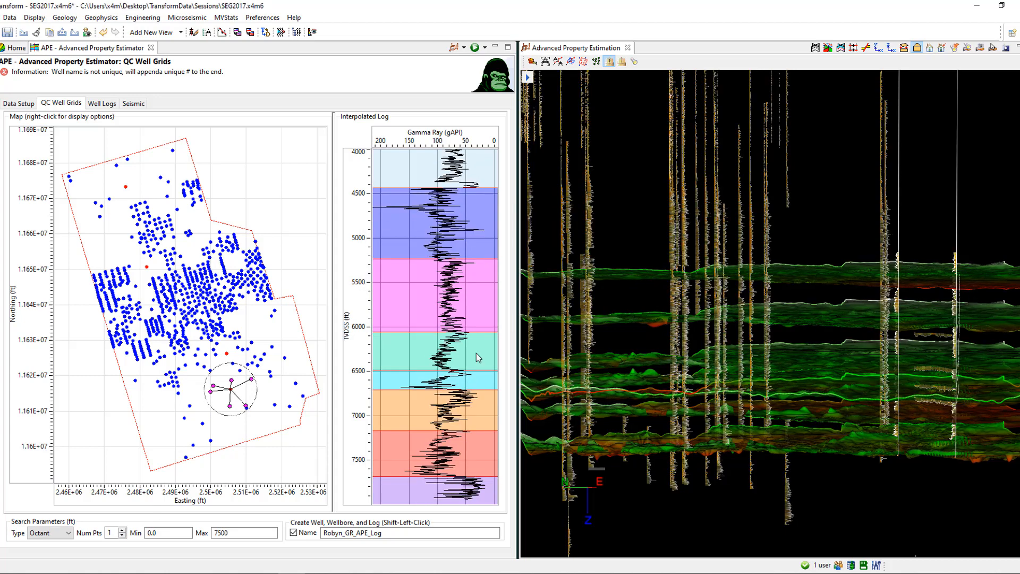
left_click(261, 396, "shift")
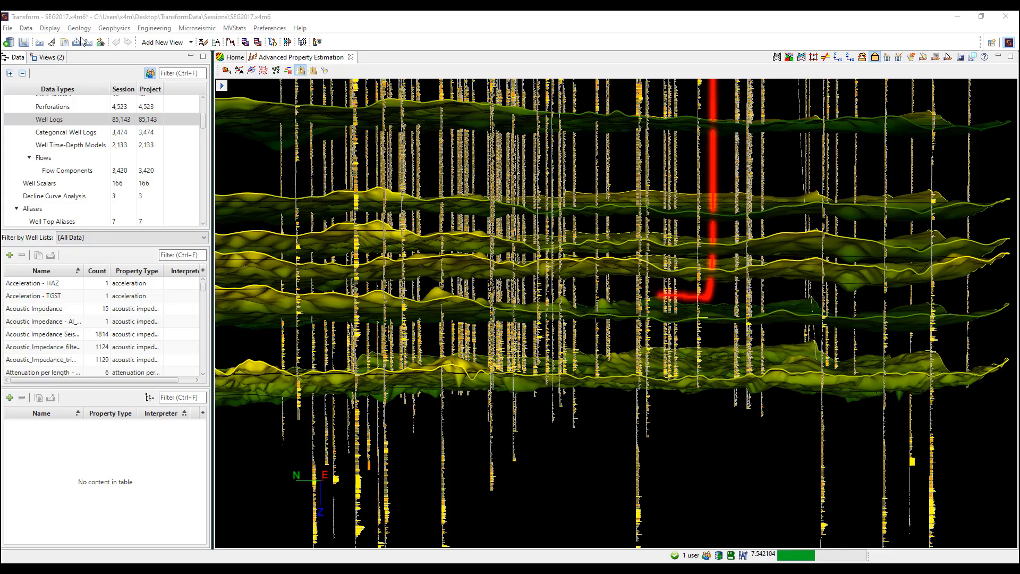
Start the Advanced Property Estimator with All Wells as the source and the Gamma Ray alias as the input log
left_click(79, 28)
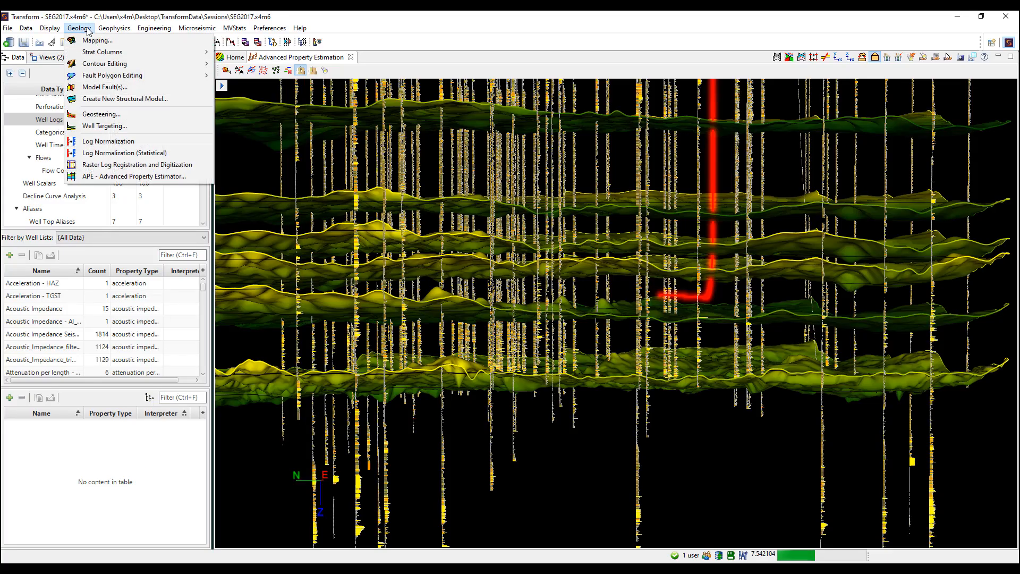
left_click(141, 179)
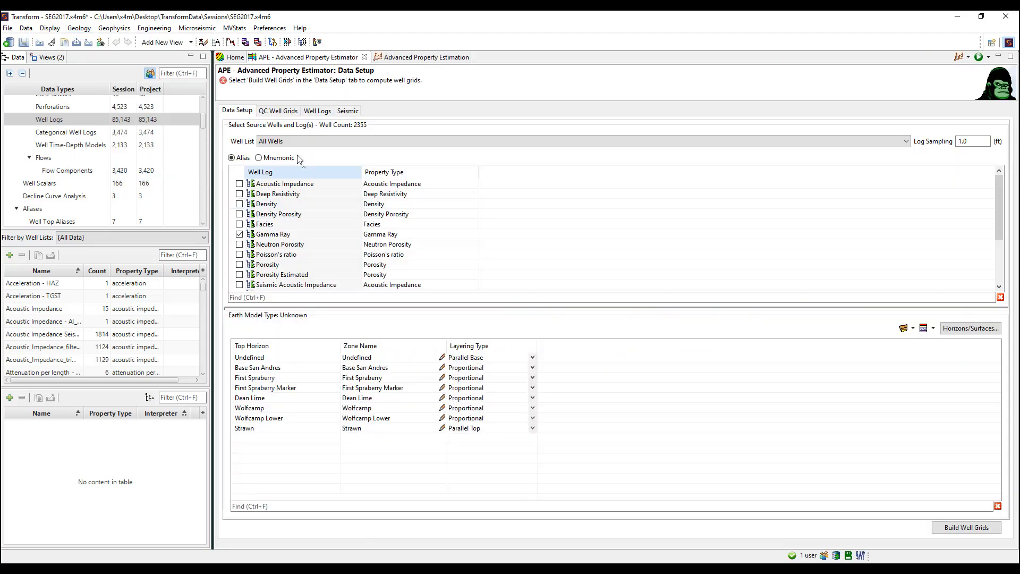
left_click(301, 142)
left_click(302, 145)
left_click(240, 234)
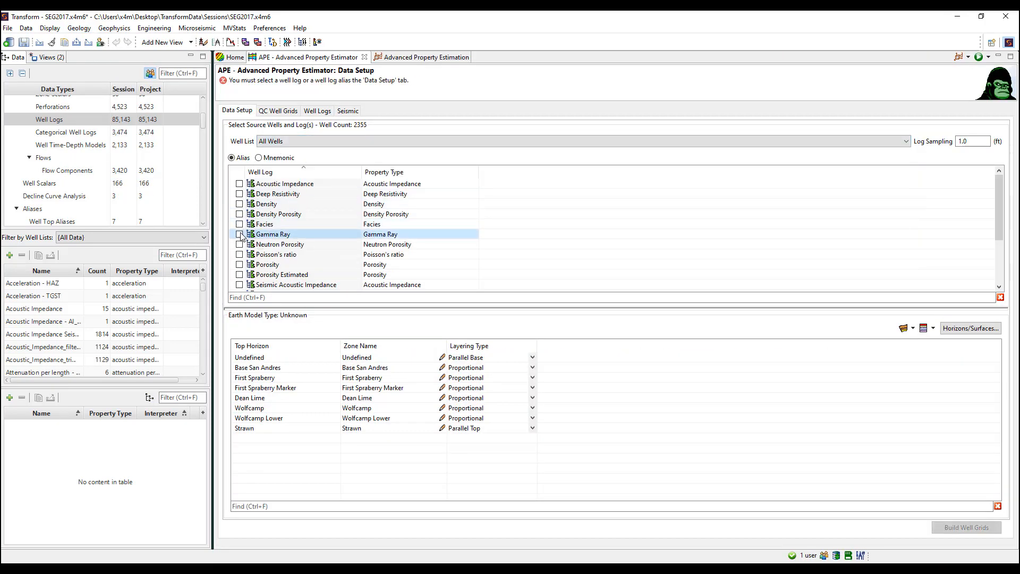
left_click(239, 234)
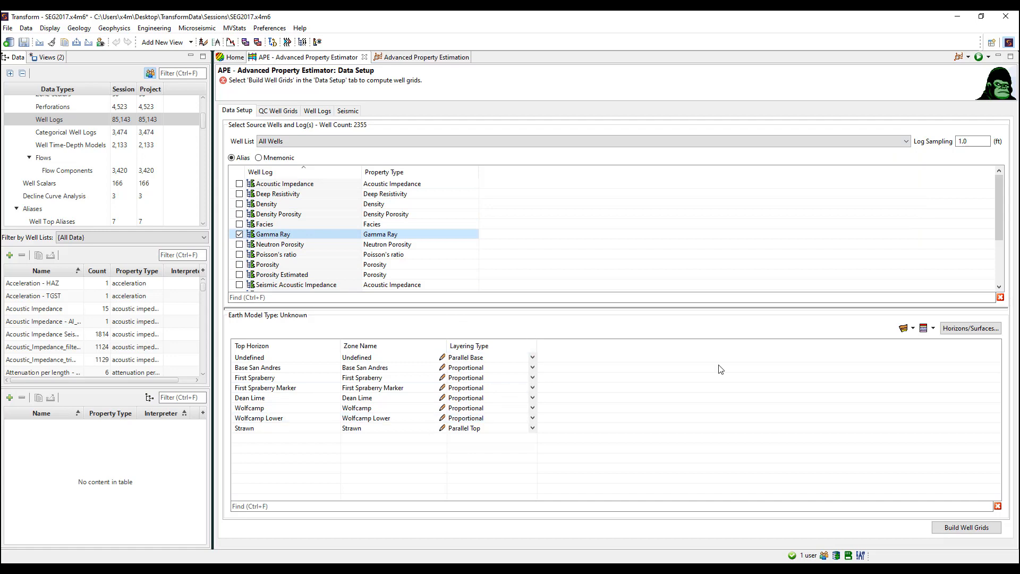
Set the earth model to structure model SM_, build the well grids and dismiss the errors and warnings report
left_click(913, 331)
left_click(914, 383)
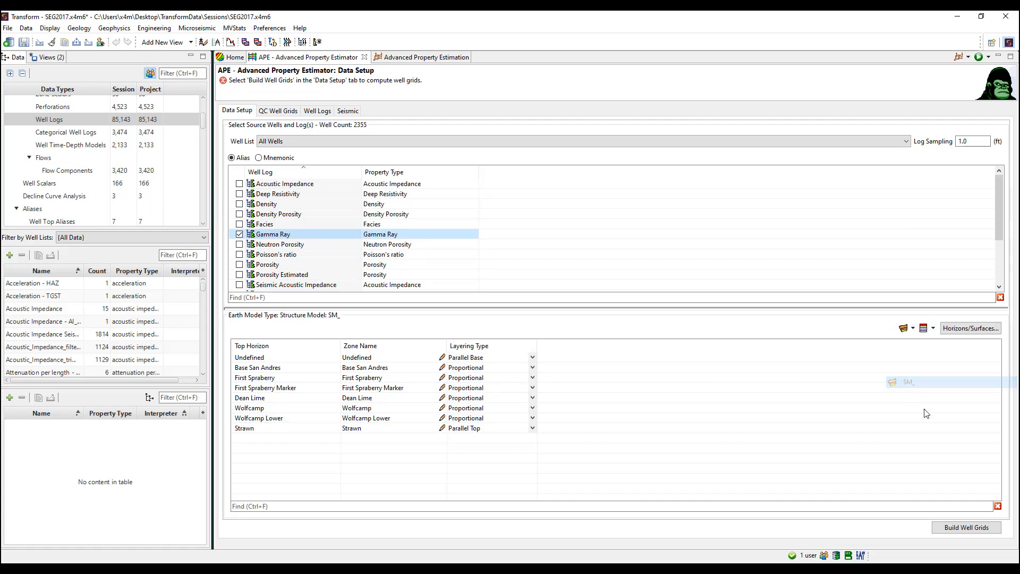
left_click(958, 528)
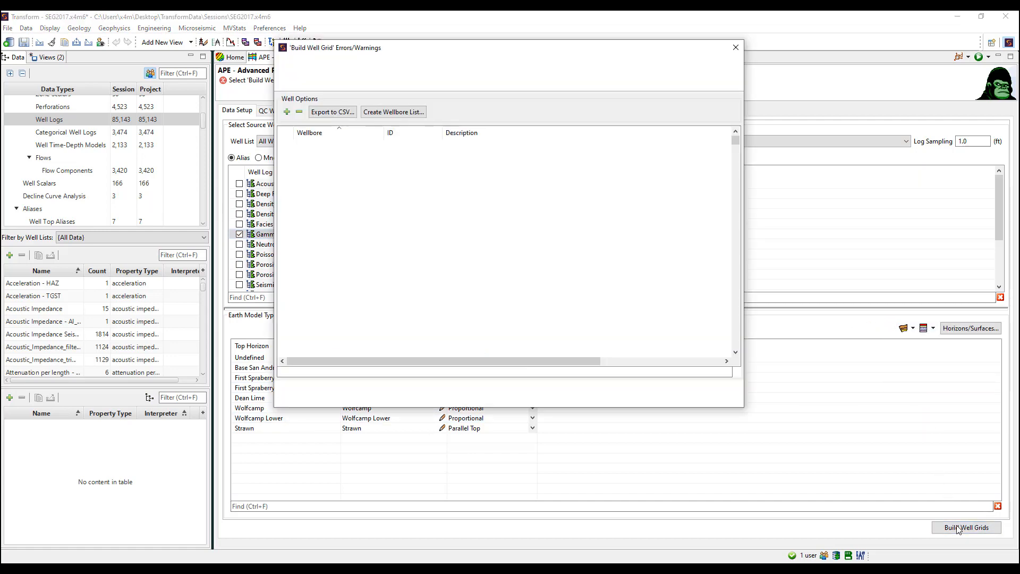
left_click(720, 396)
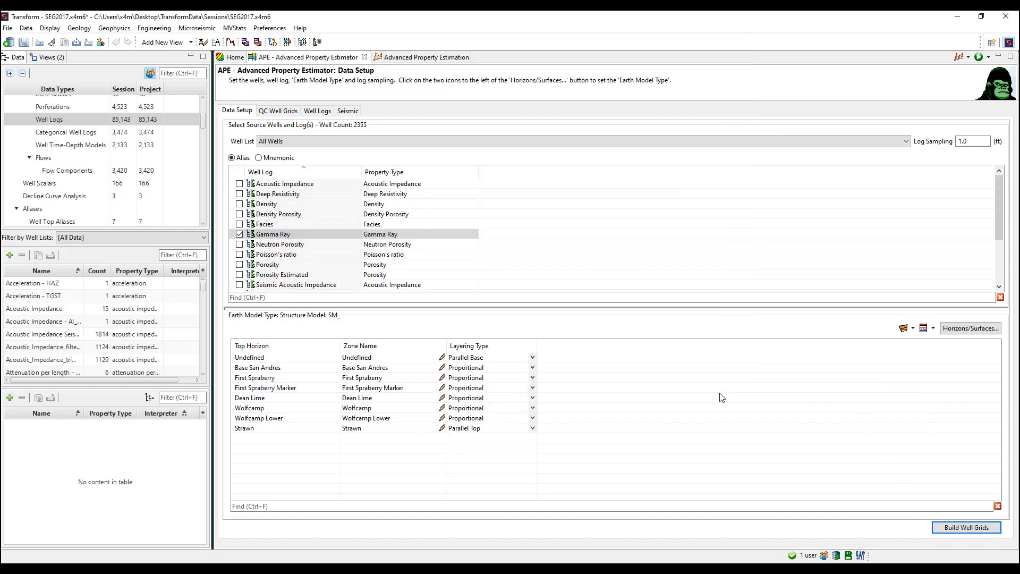
Preview interpolated gamma ray logs across the QC well grid map and turn on the display of search windows
left_click(280, 112)
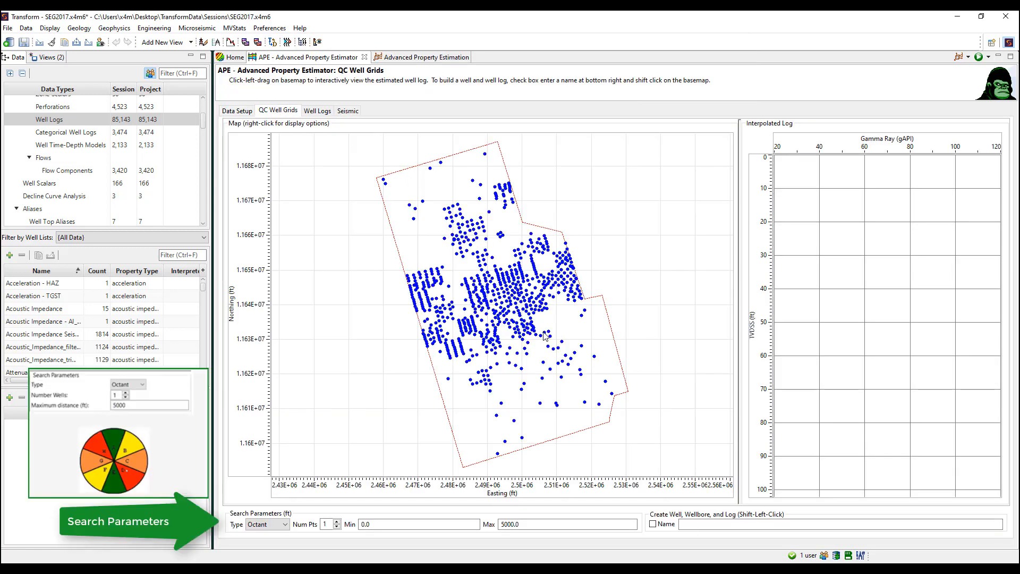
mouse_move(549, 332)
left_mouse_down()
mouse_move(529, 353)
mouse_move(534, 370)
mouse_move(454, 377)
left_mouse_up()
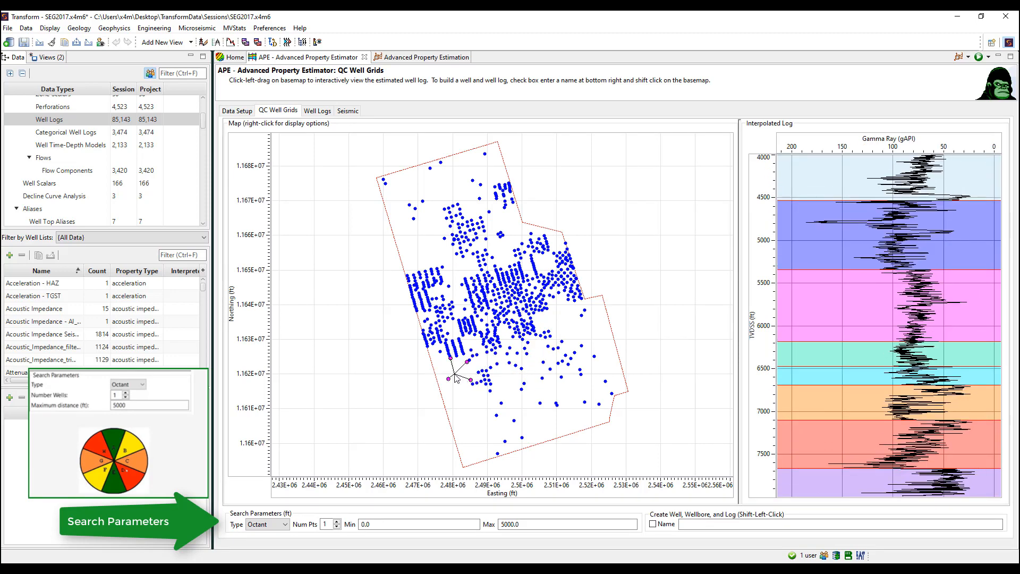
right_click(463, 375)
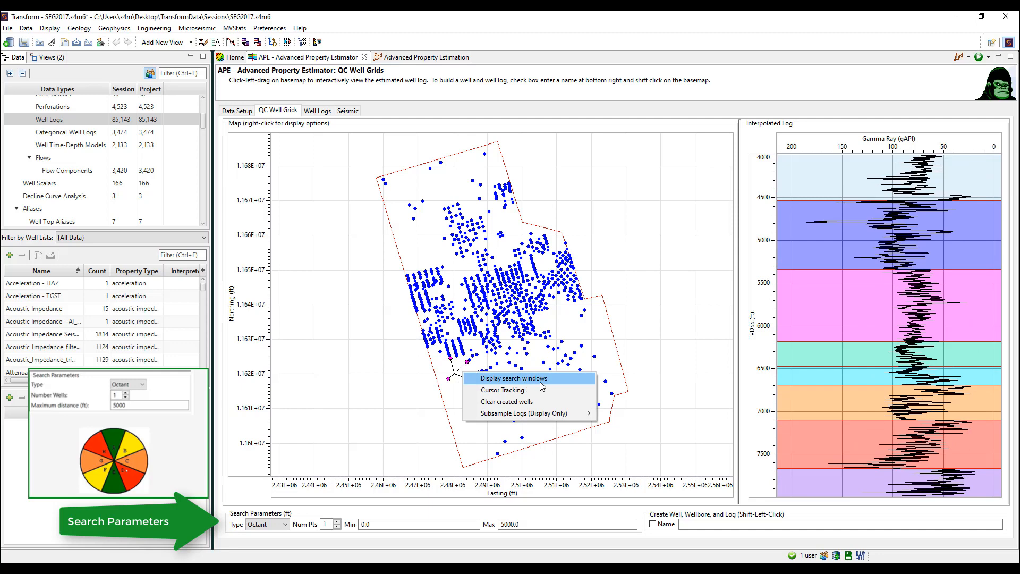
left_click(542, 386)
mouse_move(463, 375)
left_mouse_down()
mouse_move(538, 372)
mouse_move(552, 360)
mouse_move(550, 334)
left_mouse_up()
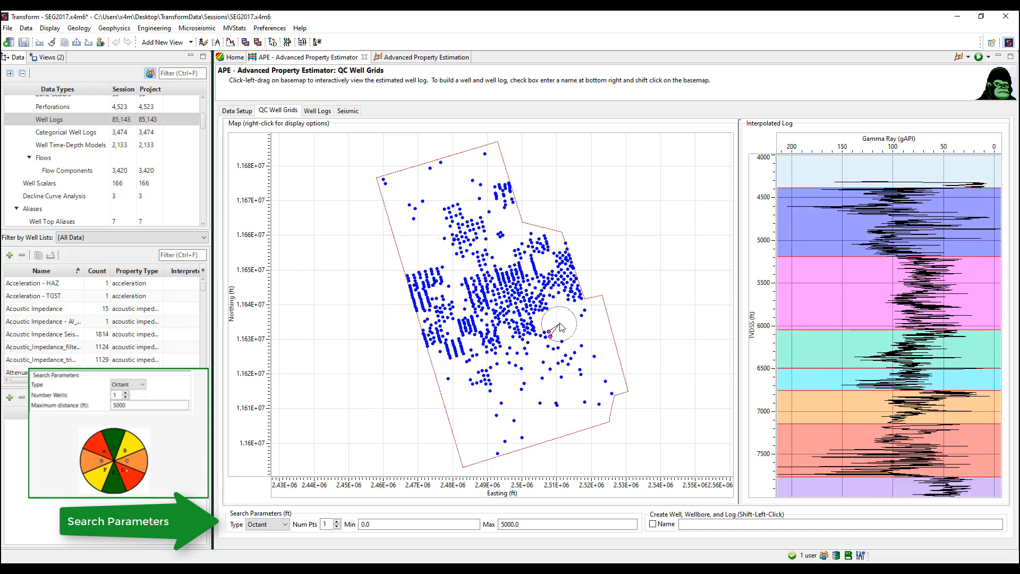
Inspect a narrower depth interval of the interpolated log, compare it at a southern map location and restore the full depth range
left_click_drag(759, 297, 755, 432)
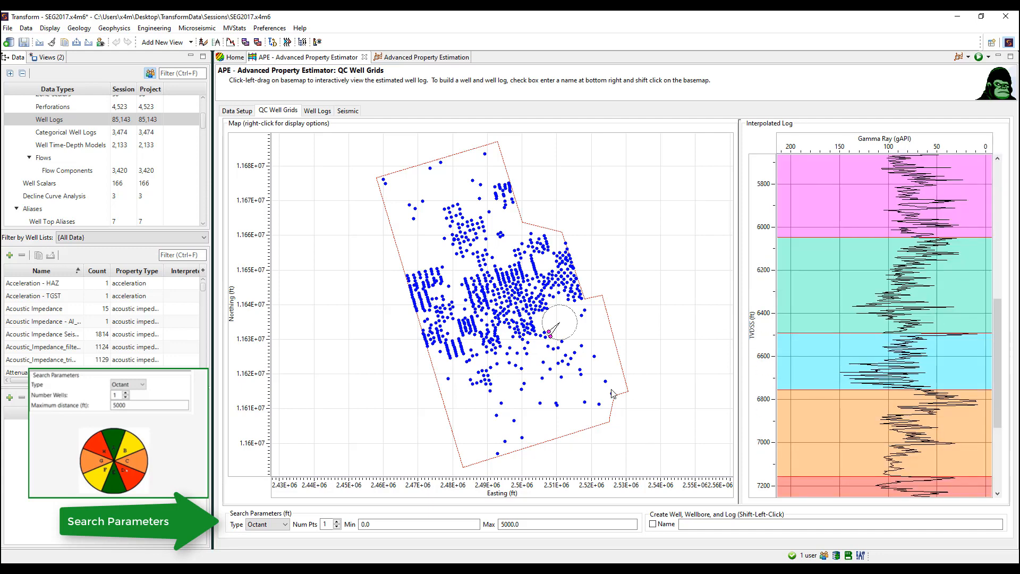
mouse_move(548, 344)
left_mouse_down()
mouse_move(485, 348)
mouse_move(482, 361)
mouse_move(481, 316)
mouse_move(503, 337)
mouse_move(505, 382)
left_mouse_up()
double_click(764, 335)
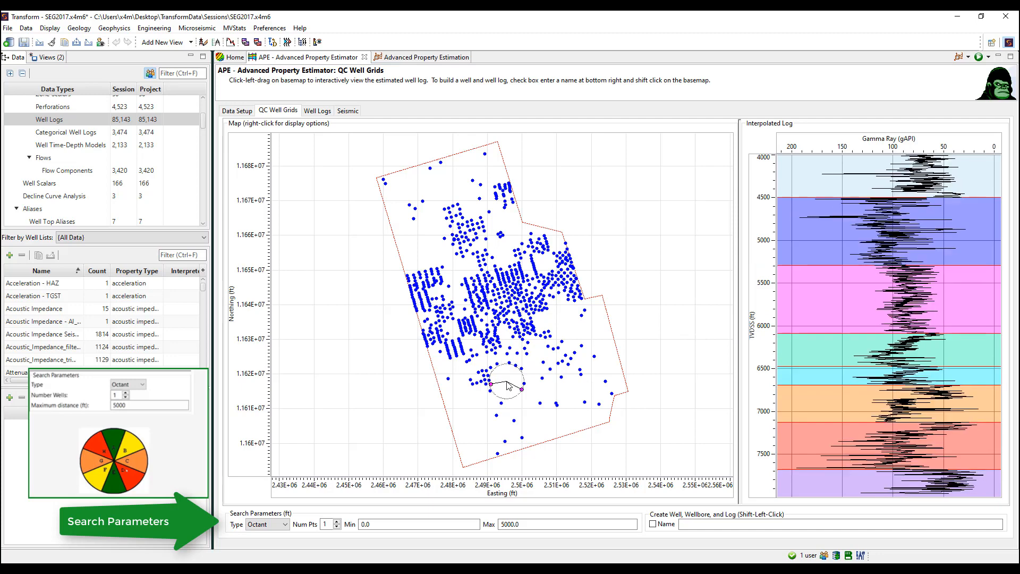
Set the octant search to 2 points and a maximum distance of 7500 ft, previewing the estimated log on the map
left_click(285, 524)
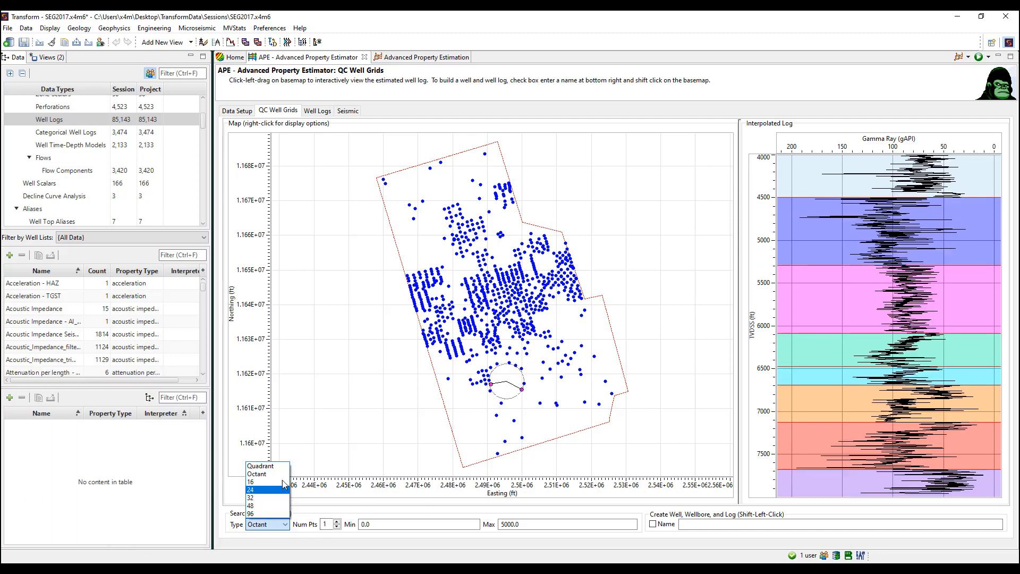
left_click(341, 526)
mouse_move(504, 383)
left_mouse_down()
mouse_move(513, 349)
mouse_move(503, 340)
left_mouse_up()
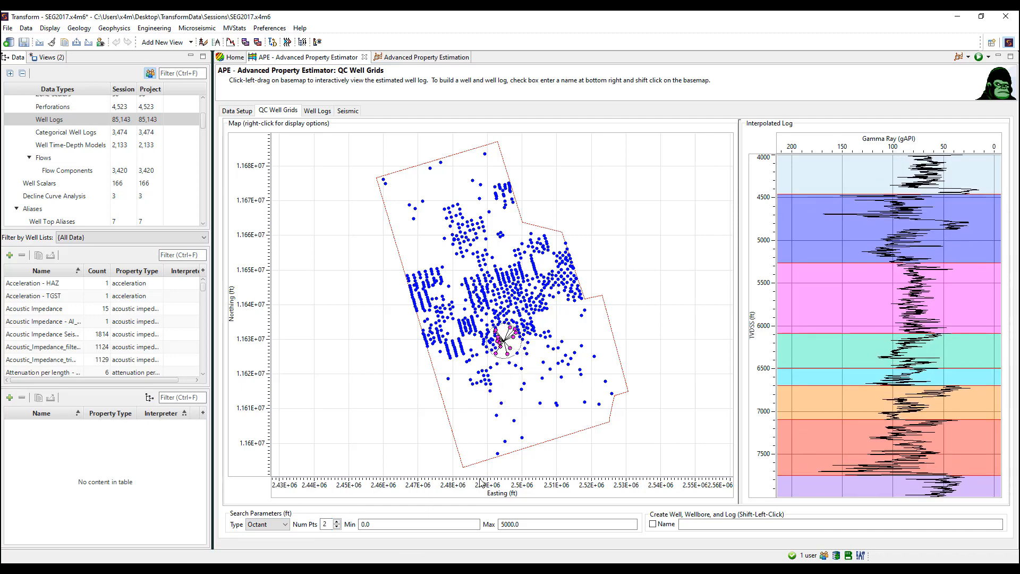
left_click_drag(526, 524, 488, 527)
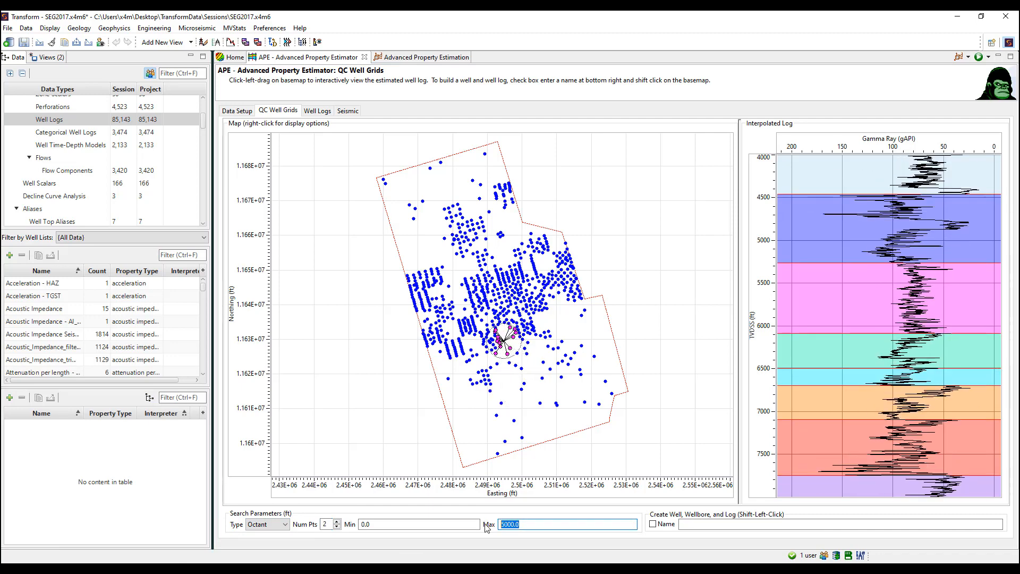
type("7500")
left_click_drag(504, 340, 434, 247)
Enable well creation with a log name made of the interpreter's first name plus _GR_APE_Log, and create wells at two northwestern map locations
left_click(707, 525)
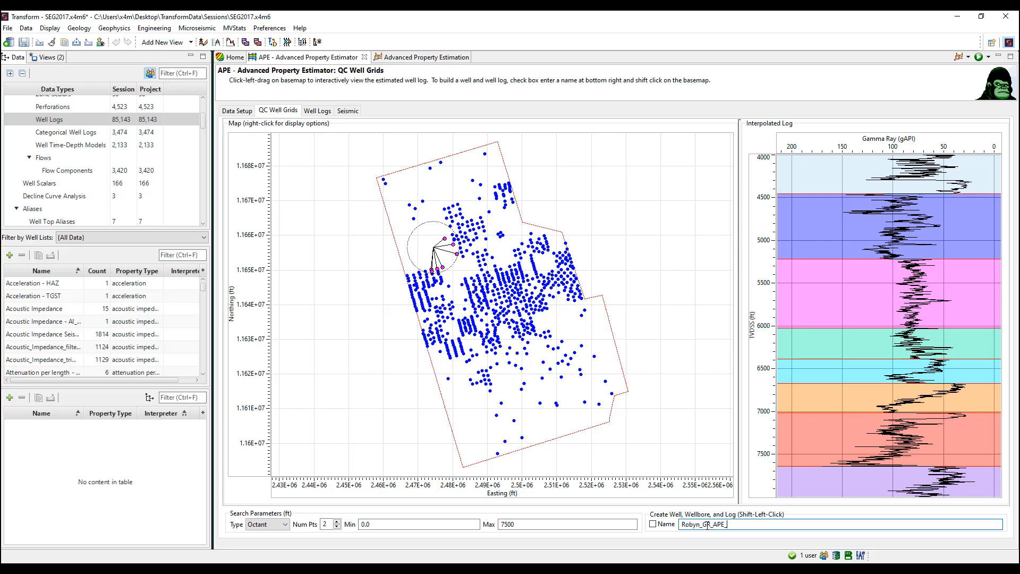
left_click(653, 524)
mouse_move(509, 340)
left_mouse_down()
mouse_move(491, 301)
mouse_move(606, 343)
mouse_move(555, 290)
mouse_move(583, 262)
mouse_move(432, 255)
mouse_move(459, 266)
left_mouse_up()
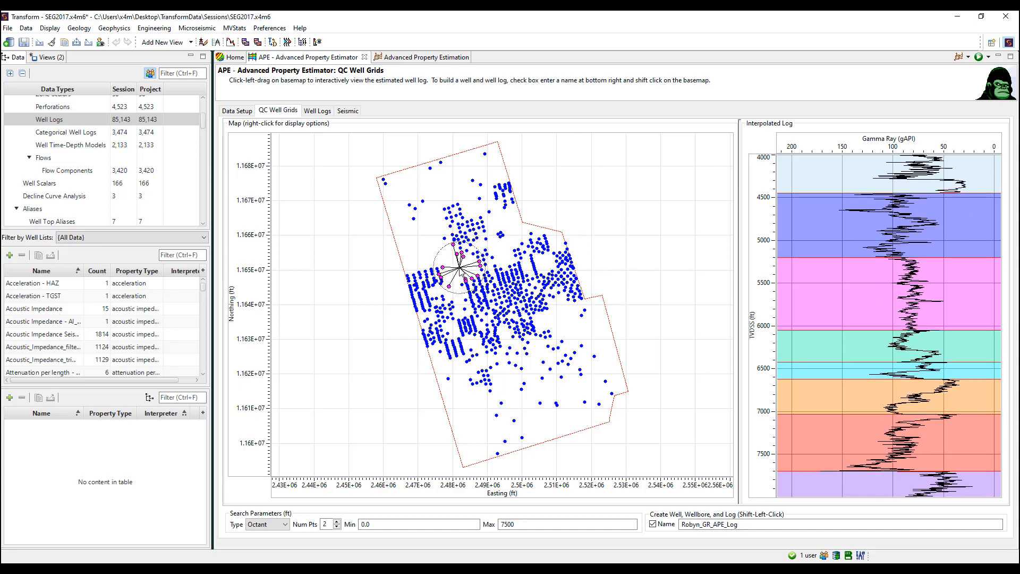
left_click(459, 269, "shift")
mouse_move(452, 264)
left_mouse_down()
mouse_move(429, 218)
mouse_move(440, 194)
left_mouse_up()
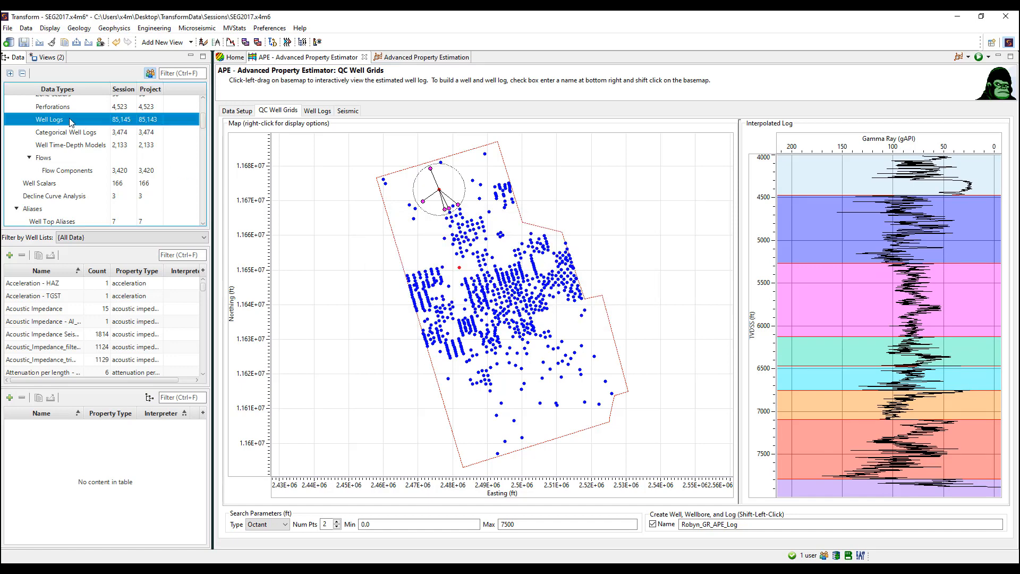
Filter the well logs by "APE" and select the two newly created gamma ray logs
left_click(186, 257)
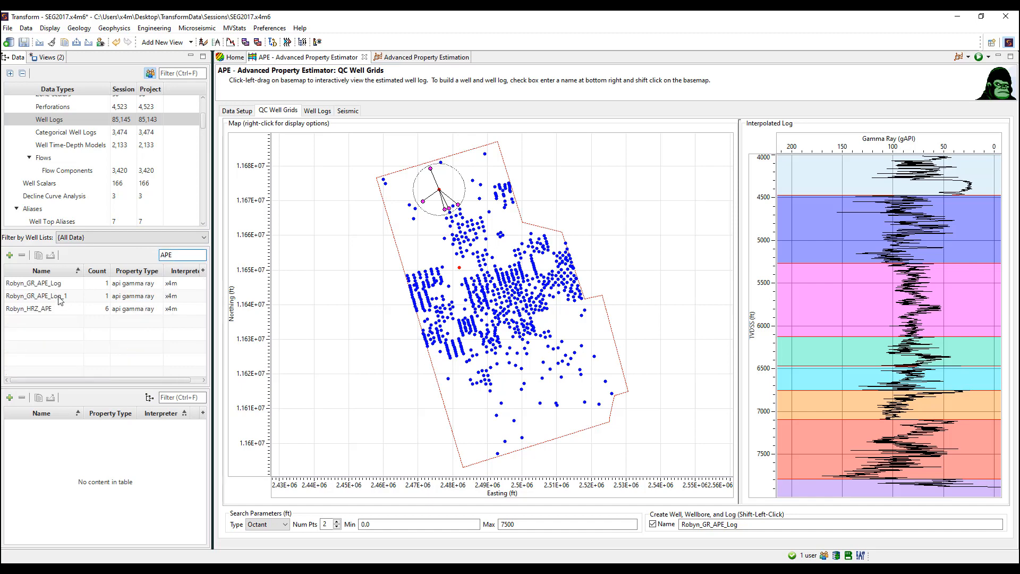
left_click(57, 287)
left_click(65, 300)
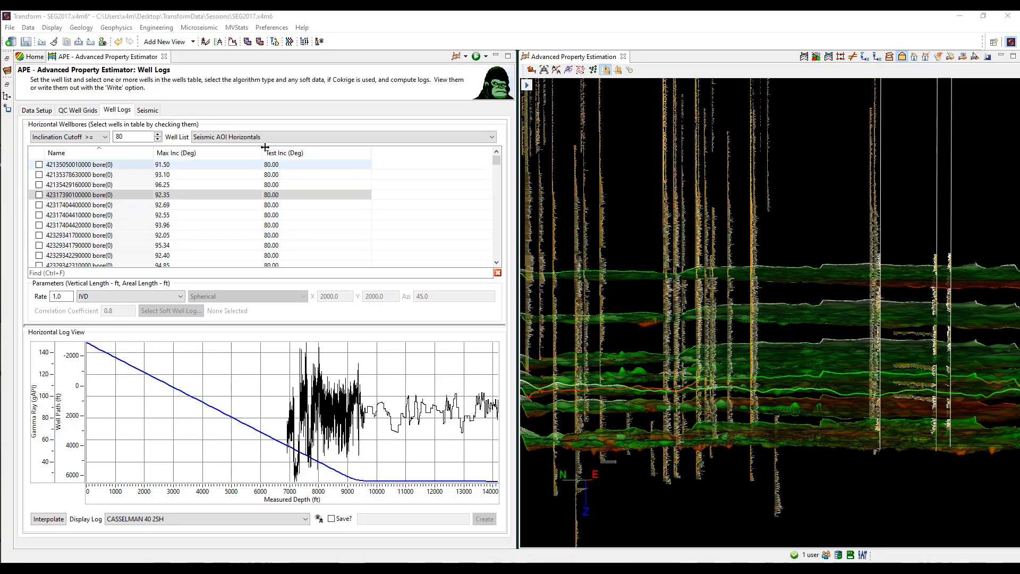
In the Seismic AOI Horizontals well list, find "cassel" and include wellbores CASSELMAN 8 16SH, 8 18SH and 10 13LL
left_click(242, 136)
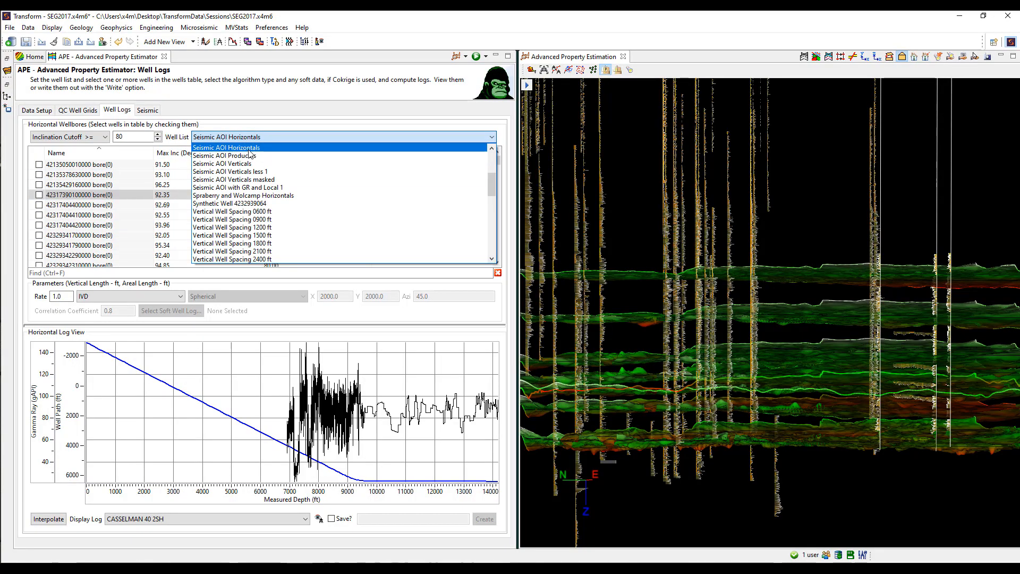
left_click(228, 148)
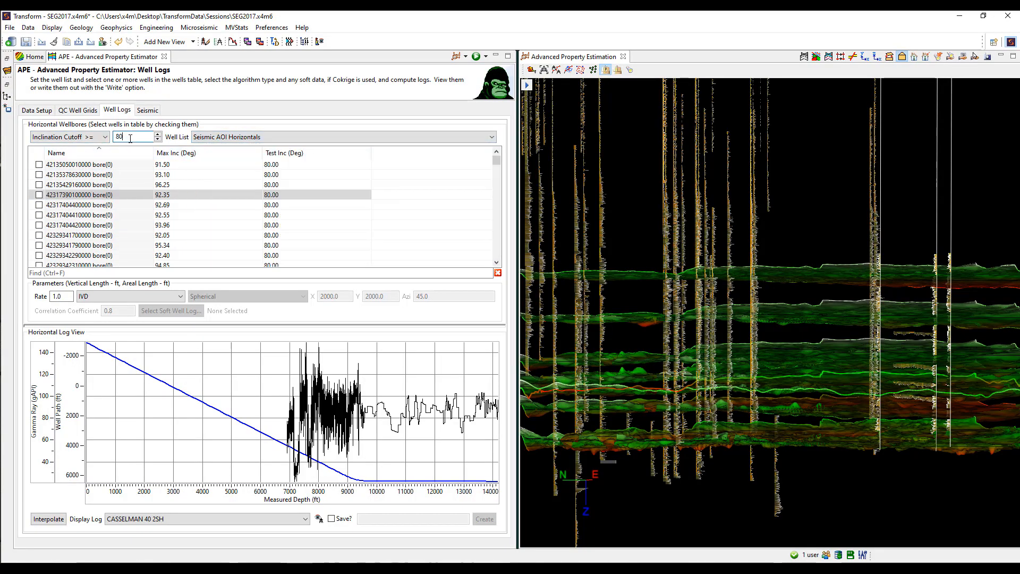
left_click(100, 271)
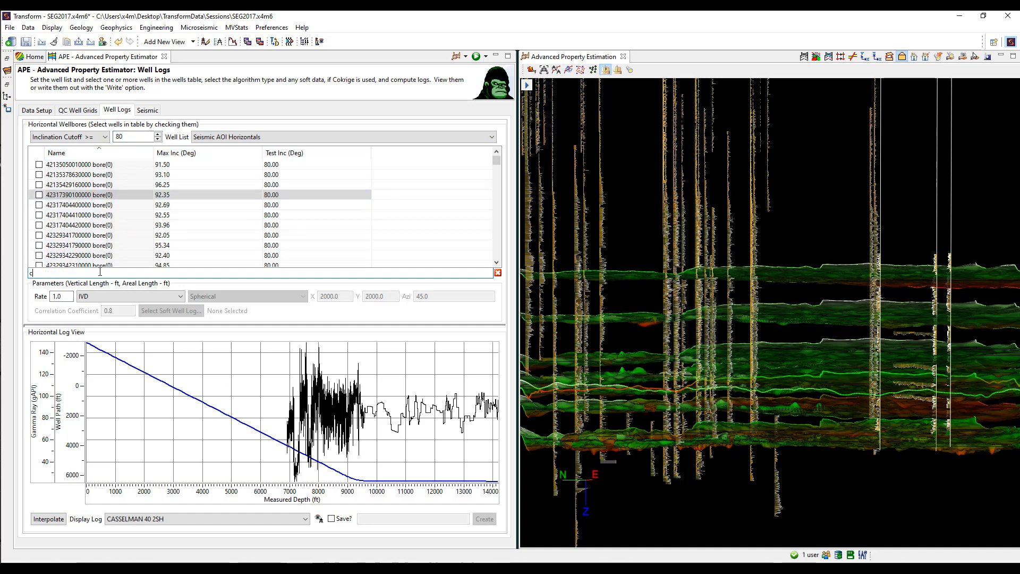
type("cassel")
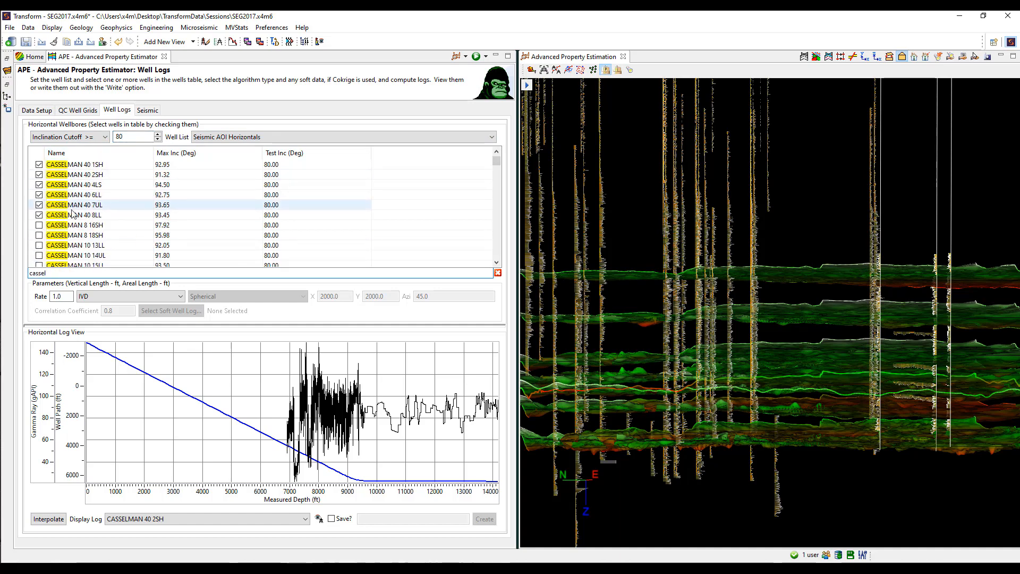
left_click(39, 225)
left_click(39, 234)
left_click(38, 245)
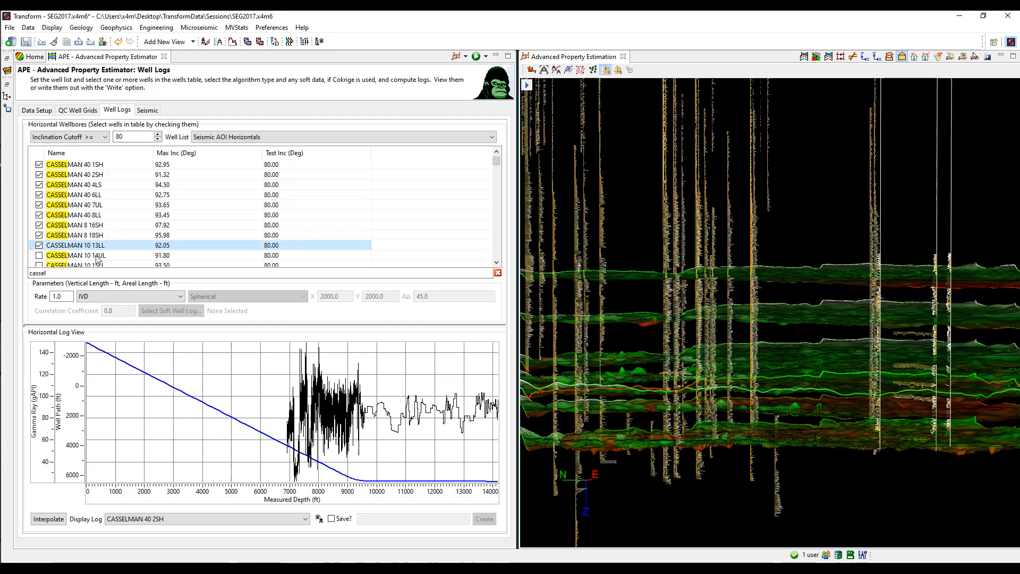
Keep the IVD algorithm, set the sampling rate to 2 and interpolate logs for the checked horizontal wellbores
left_click(138, 296)
left_click(88, 307)
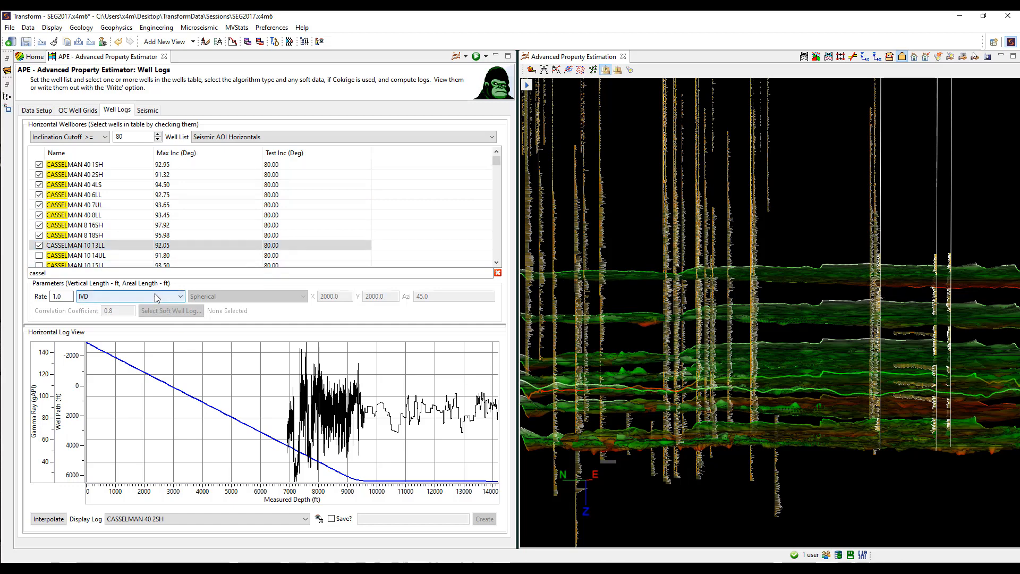
left_click_drag(64, 296, 23, 302)
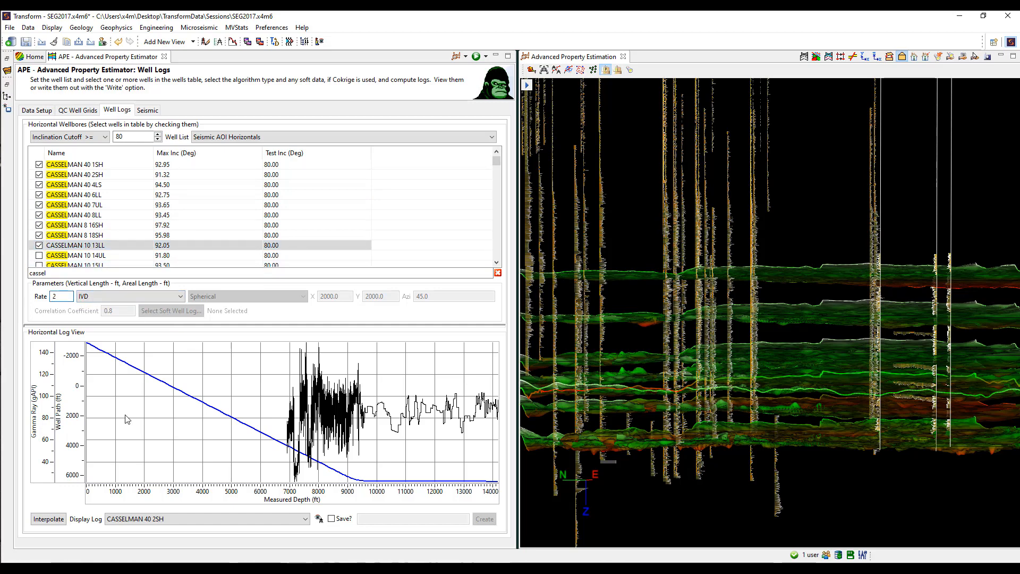
left_click(53, 519)
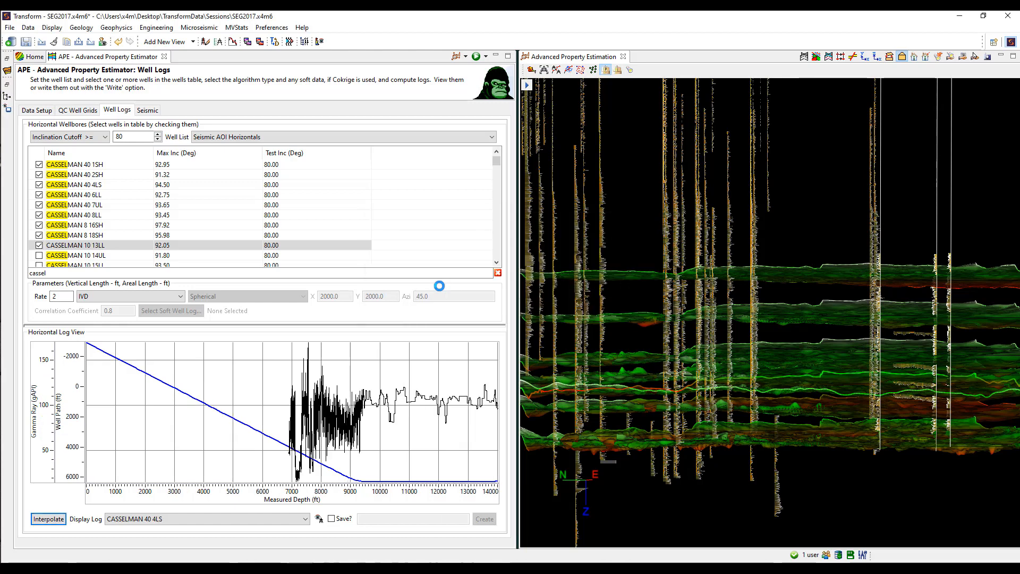
Review the interpolated gamma ray logs of the CASSELMAN wellbores one after another in the horizontal log view
left_click(189, 518)
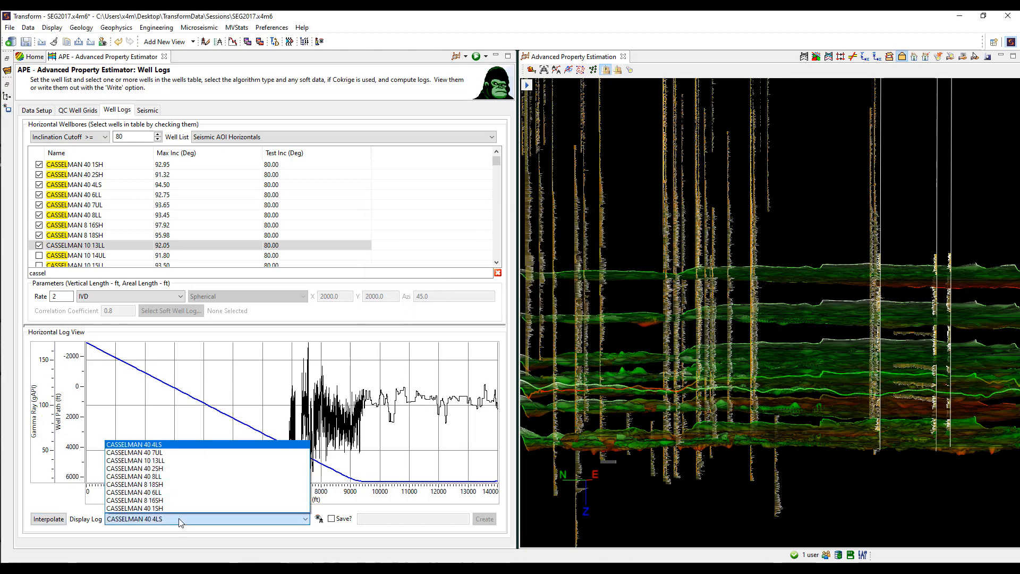
left_click(181, 457)
key("Down")
key("Down")
key("Down")
key("Down")
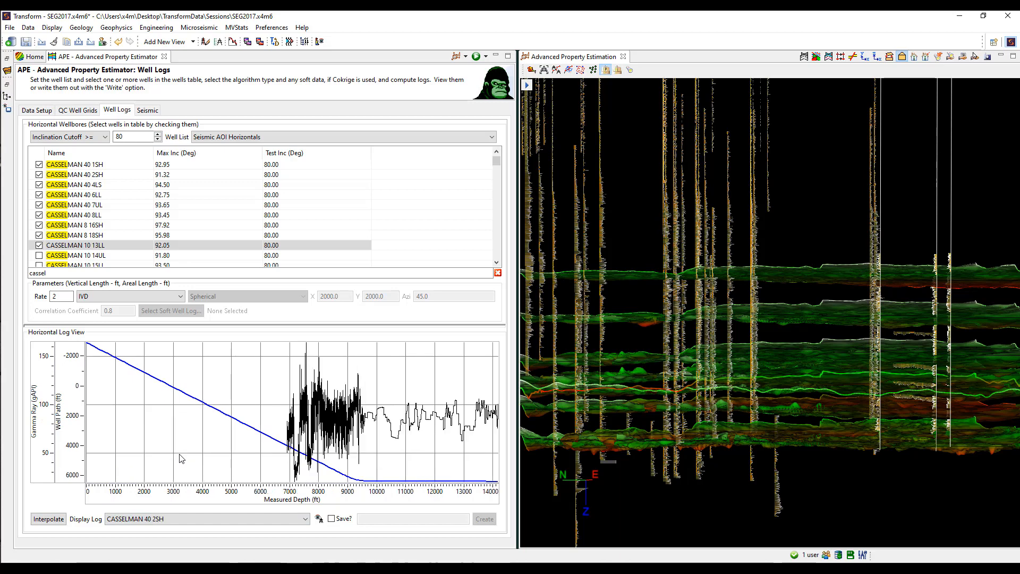
key("Up")
key("Up")
key("Up")
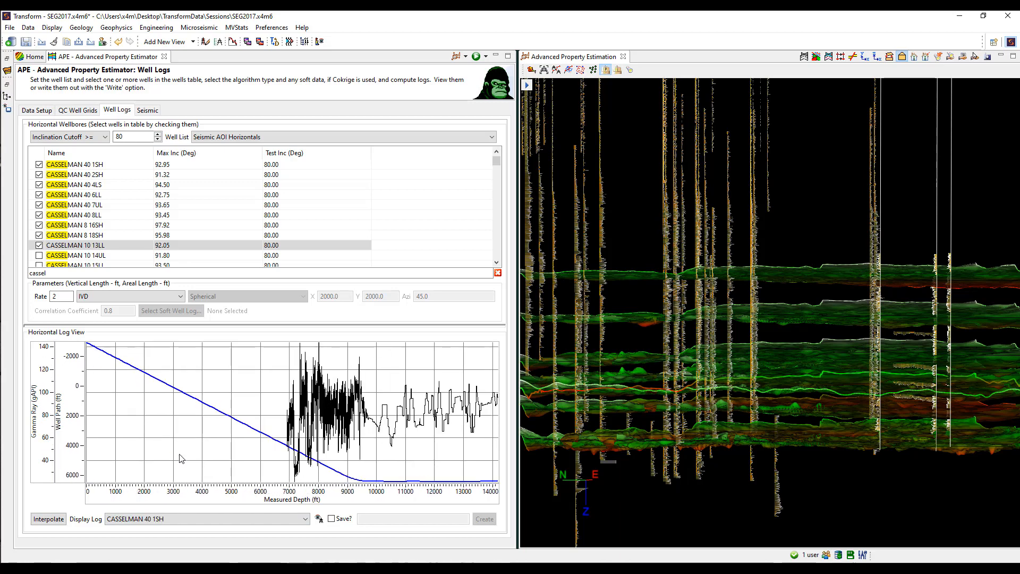
Display the interpolated log of CASSELMAN 40 2SH and switch the interpolation algorithm to Krige with the Spherical model
key("Down")
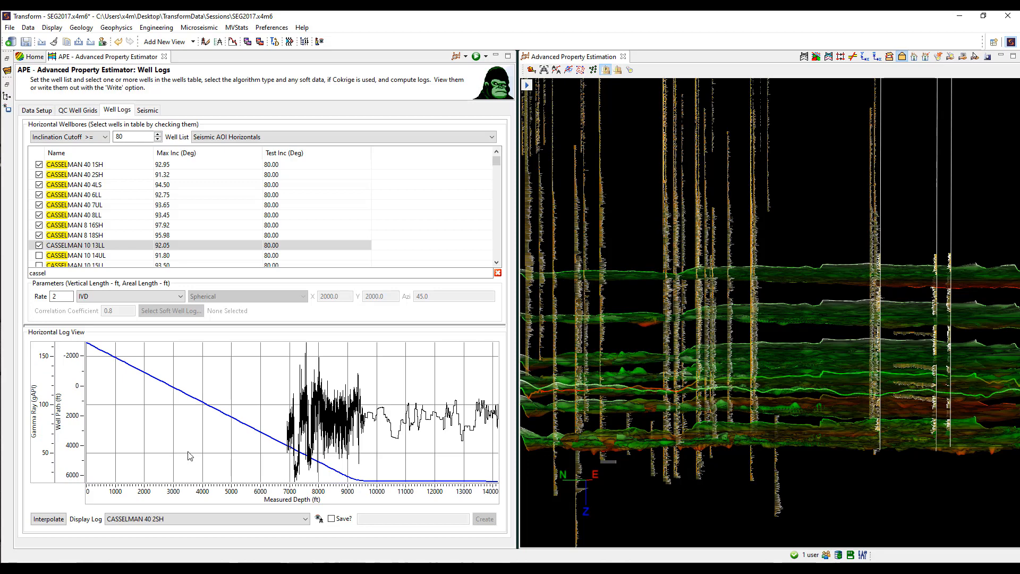
left_click(149, 300)
left_click(143, 314)
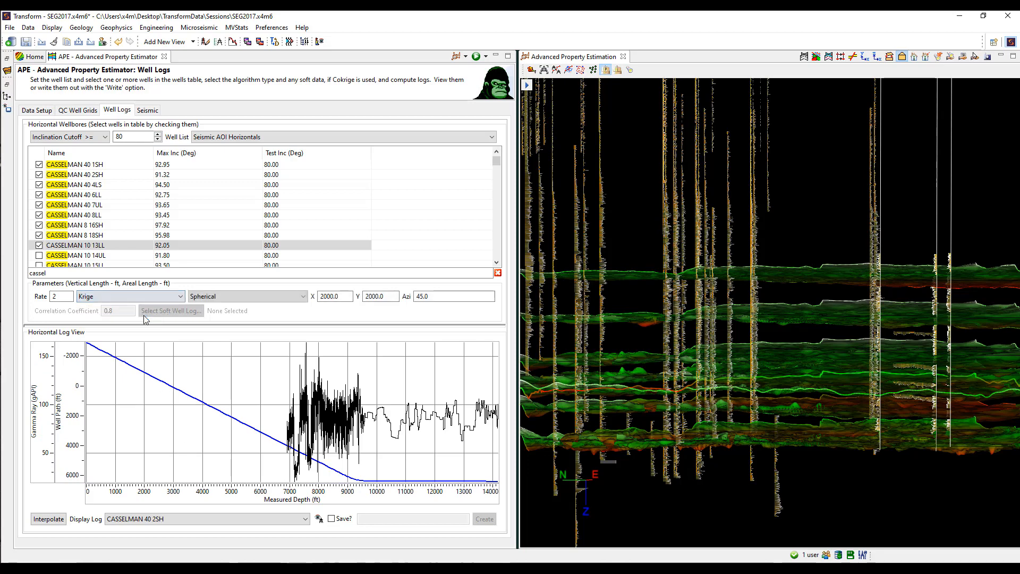
left_click(247, 296)
left_click(249, 307)
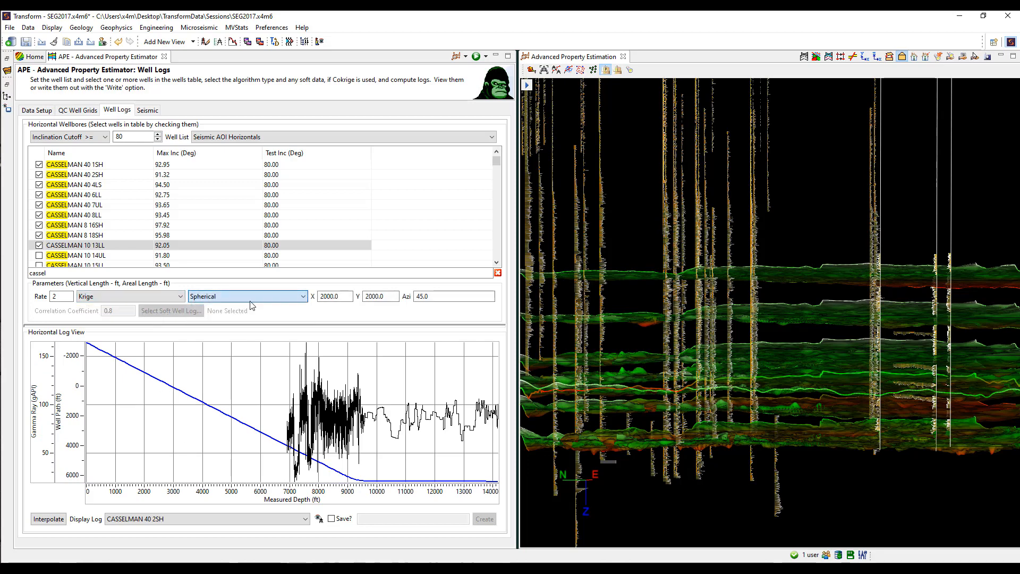
Change the algorithm to Cokrige and view the soft well log choices without selecting one
left_click(131, 296)
left_click(122, 323)
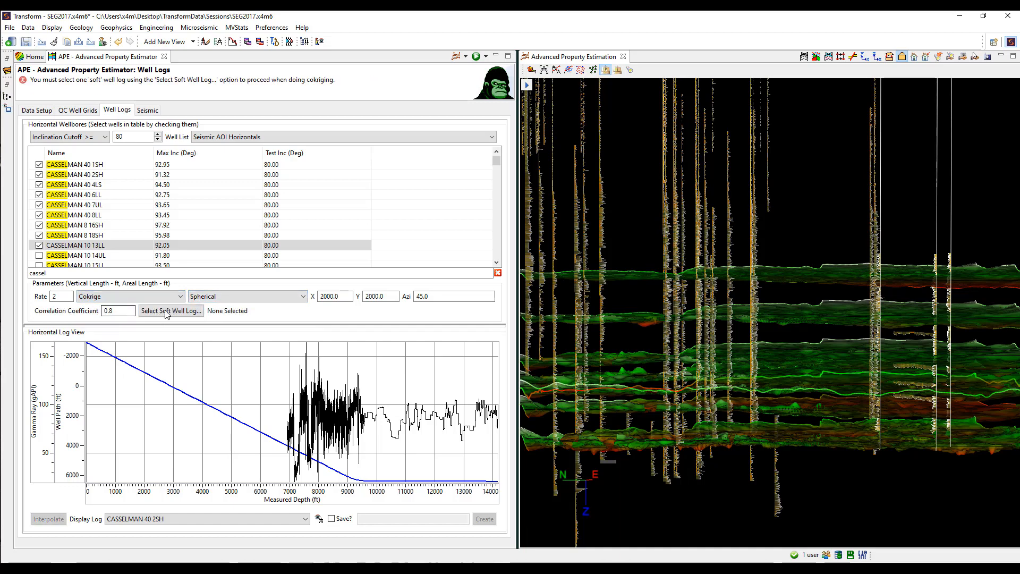
left_click(191, 313)
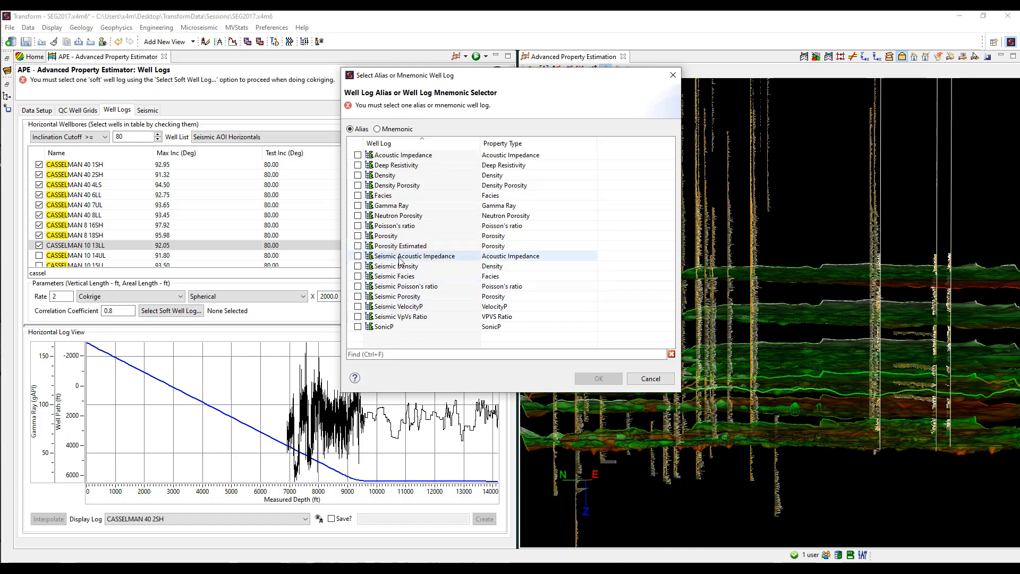
left_click(649, 379)
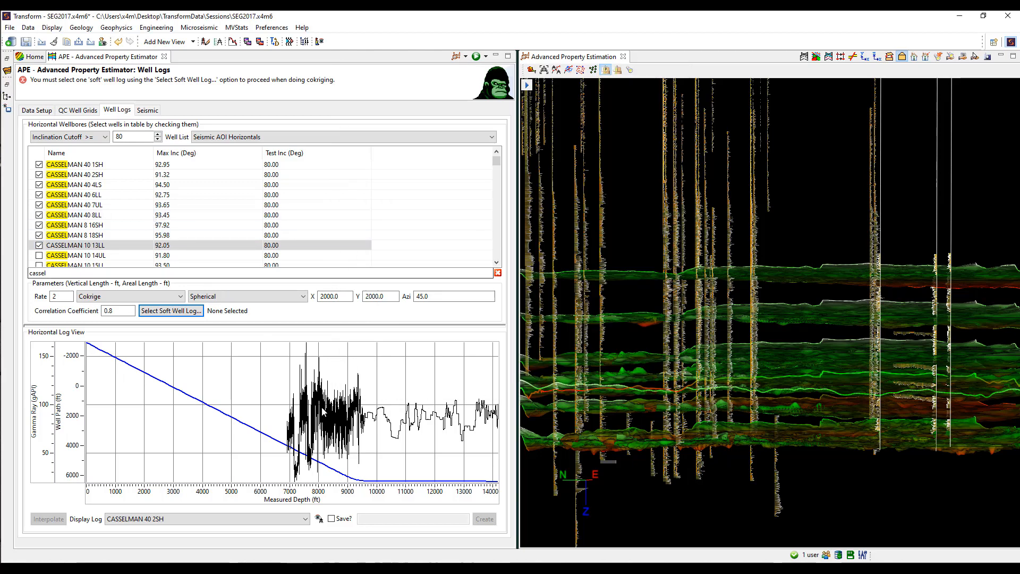
Enable saving and create the interpolated horizontal logs under a name ending in "_HRZ_APE"
left_click(332, 519)
left_click(401, 520)
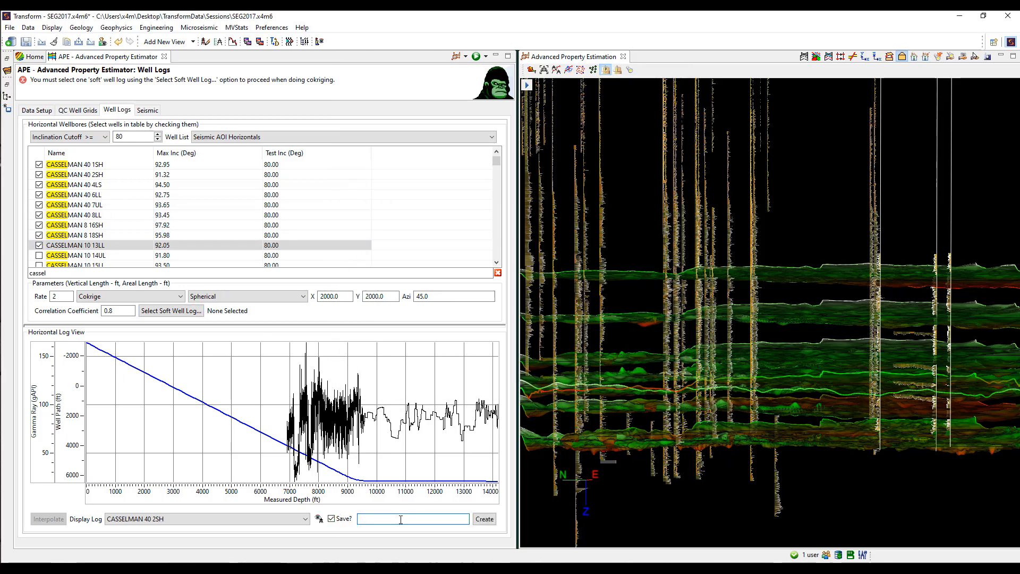
type("Robyn_HRZ_APE")
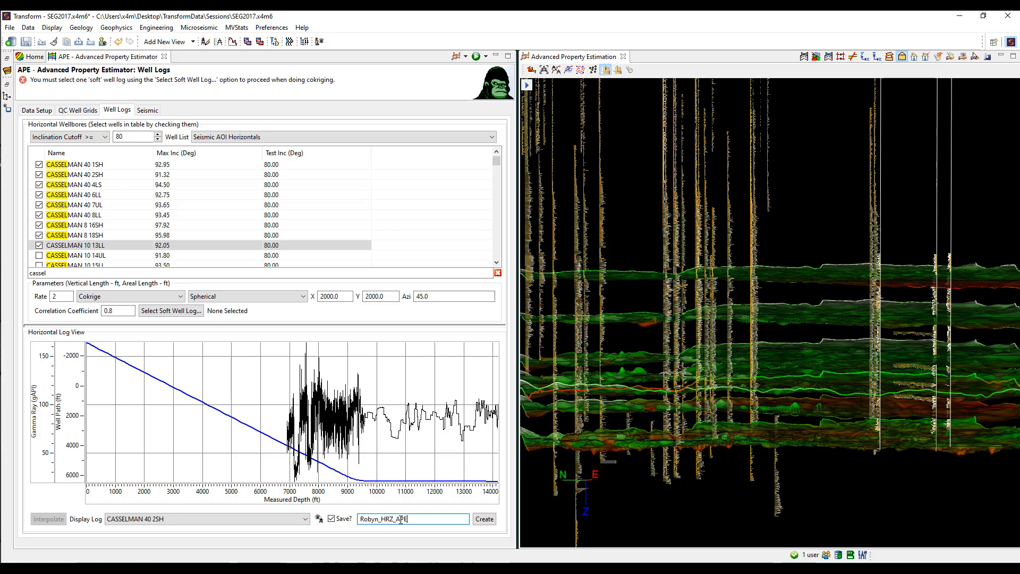
left_click(495, 522)
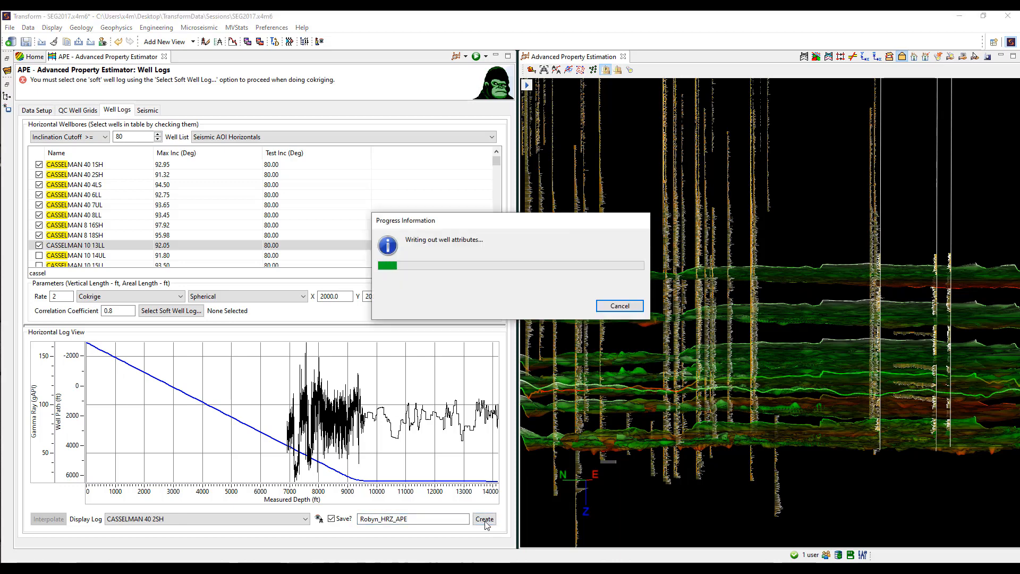
Check the 3D scene's data list for the new horizontal log and inspect the logs along the wellbores
left_click(527, 86)
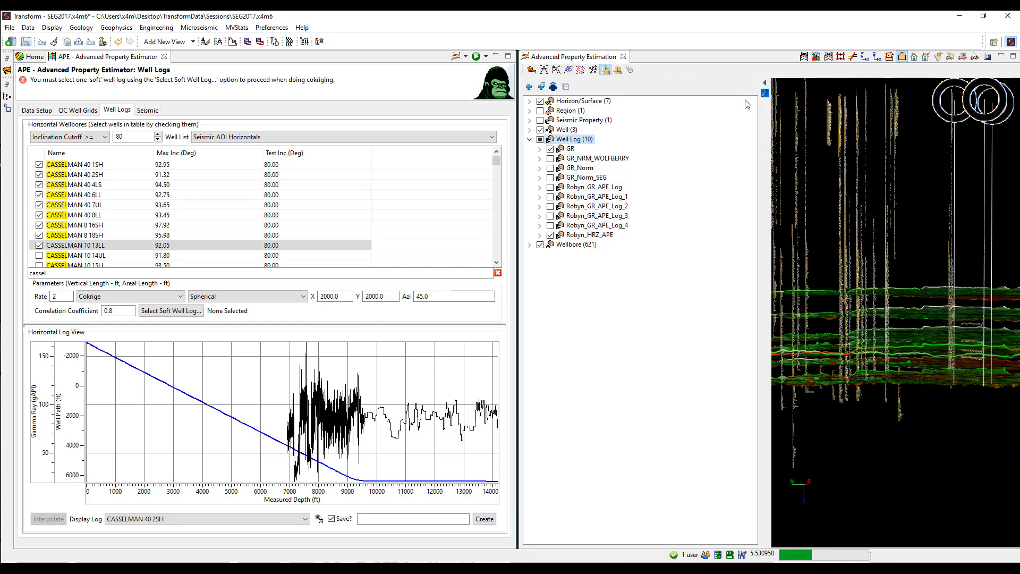
left_click(764, 83)
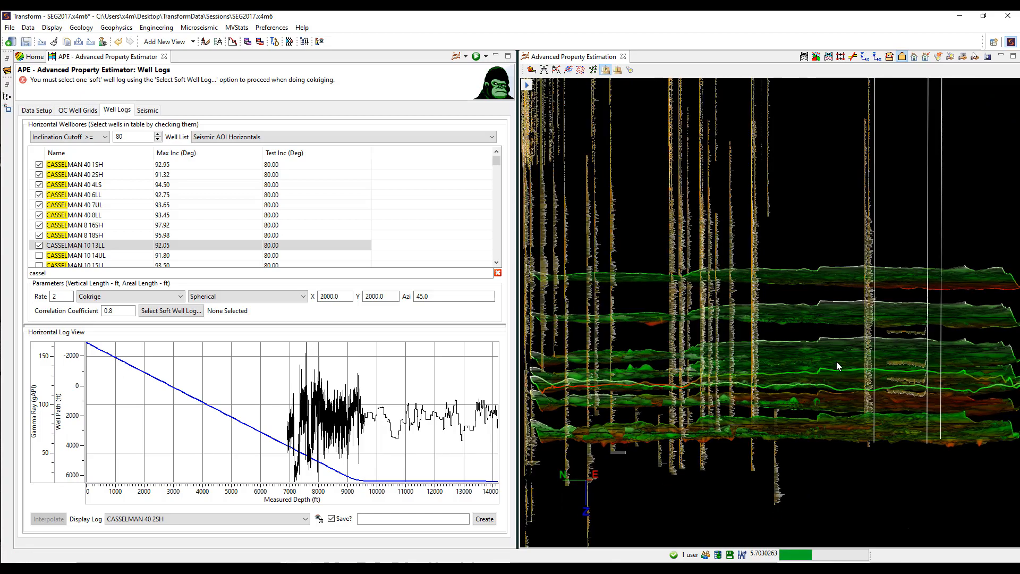
scroll(878, 365, "up", 5)
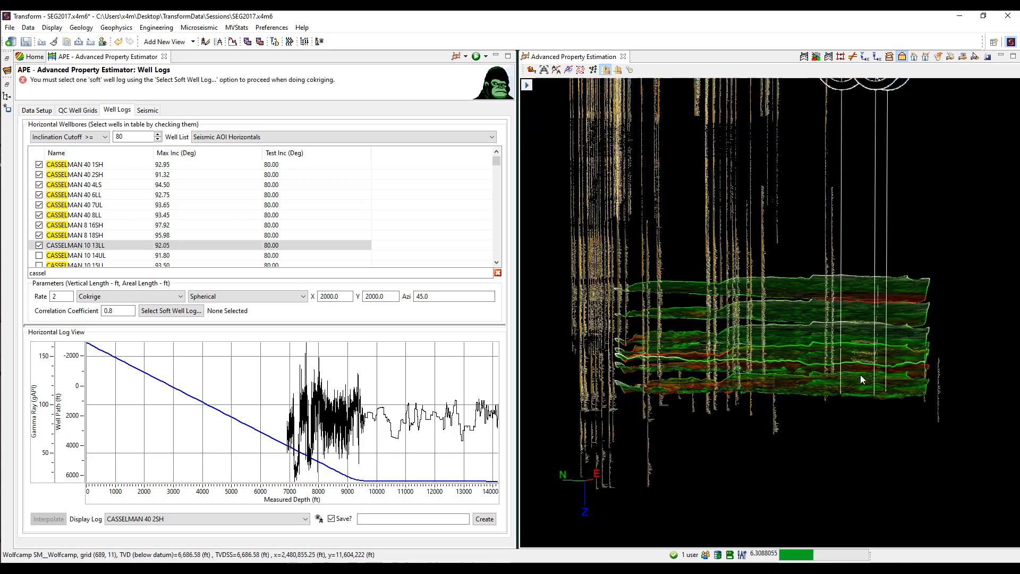
left_click_drag(907, 381, 854, 407)
scroll(854, 407, "up", 5)
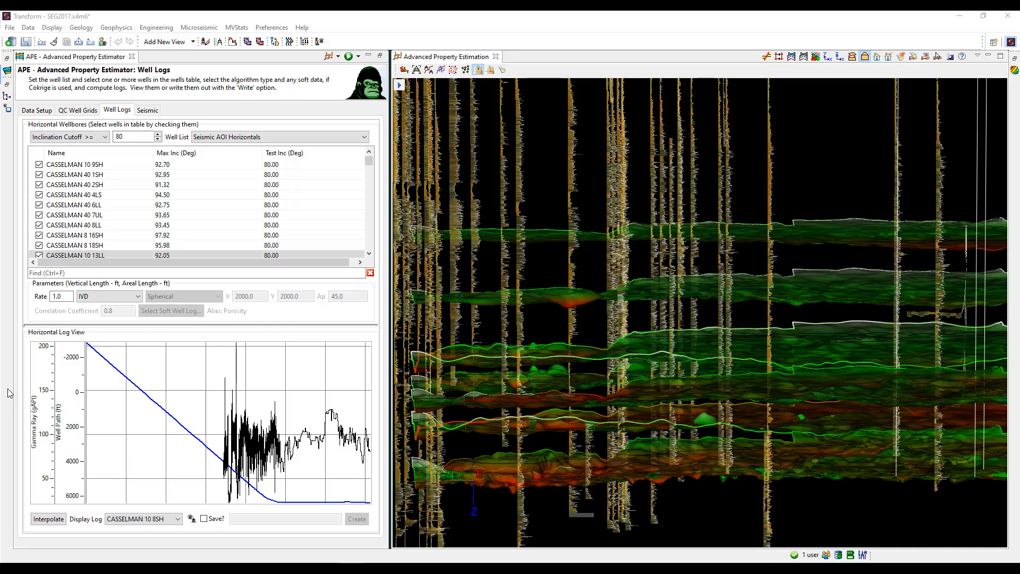
Go to the seismic property setup, review the bin grid and areal grid options, and highlight the "five ft" vertical sampling
left_click(147, 110)
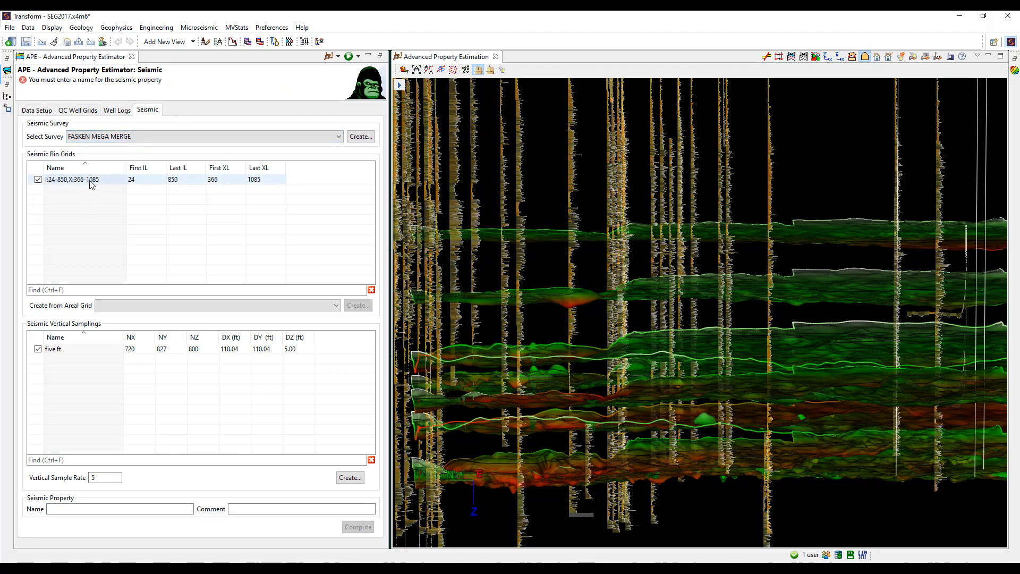
left_click(154, 306)
left_click(155, 310)
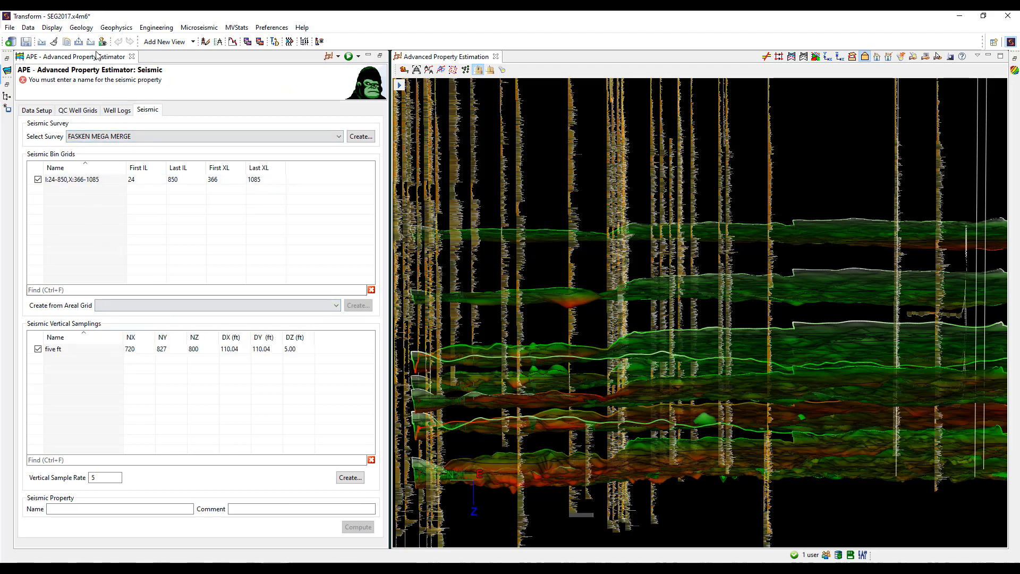
left_click(117, 28)
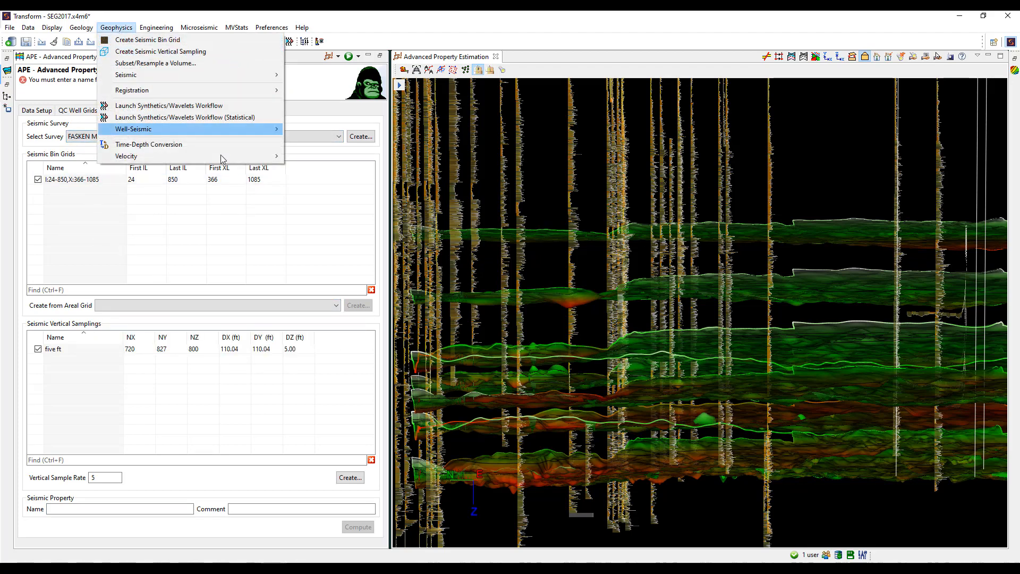
left_click(179, 322)
left_click(130, 348)
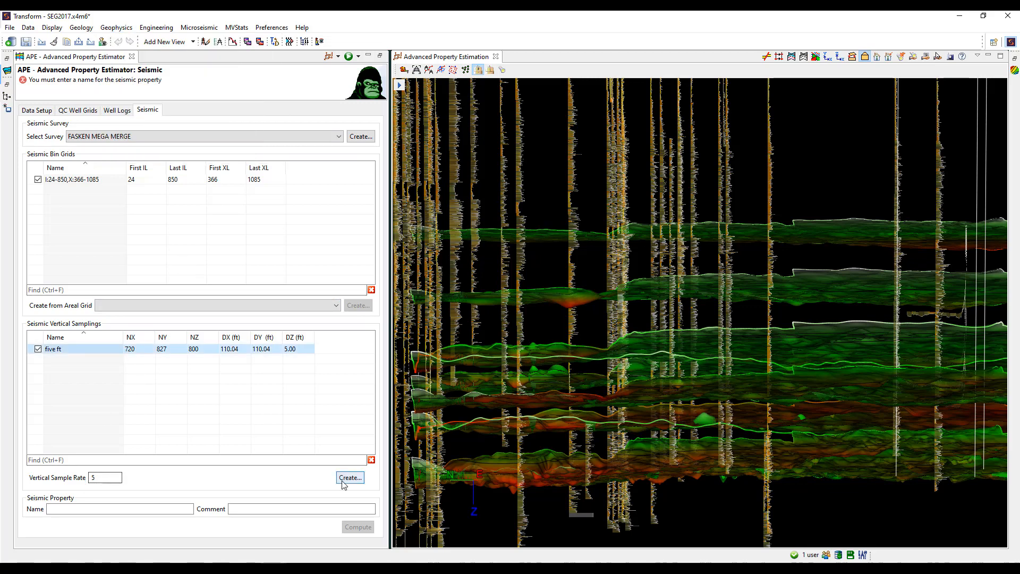
Name the seismic property with the suffix "_GR_APE_vol" and compute the volume
left_click(124, 509)
type("Robyn_GR_APE_vol")
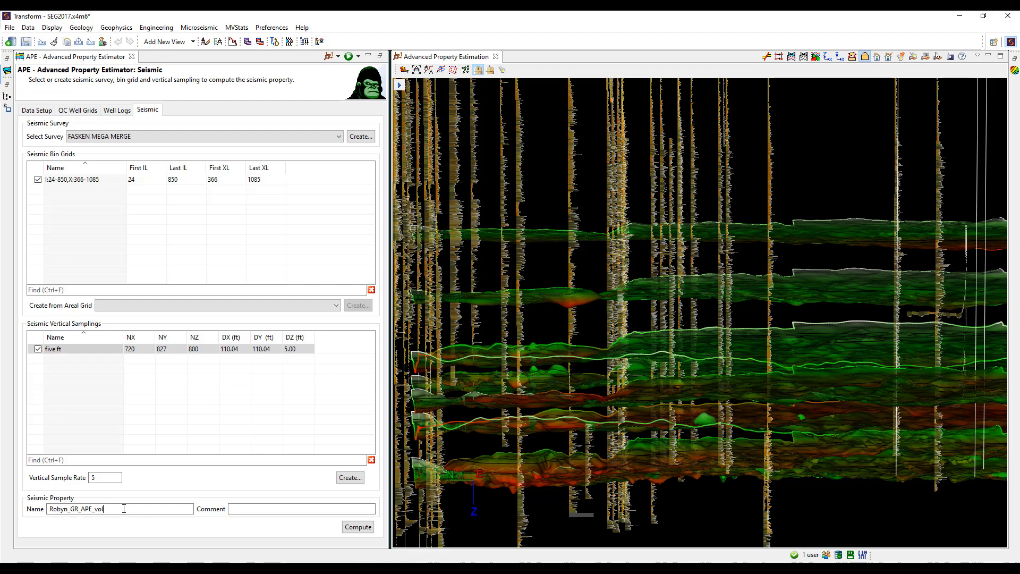
left_click(357, 527)
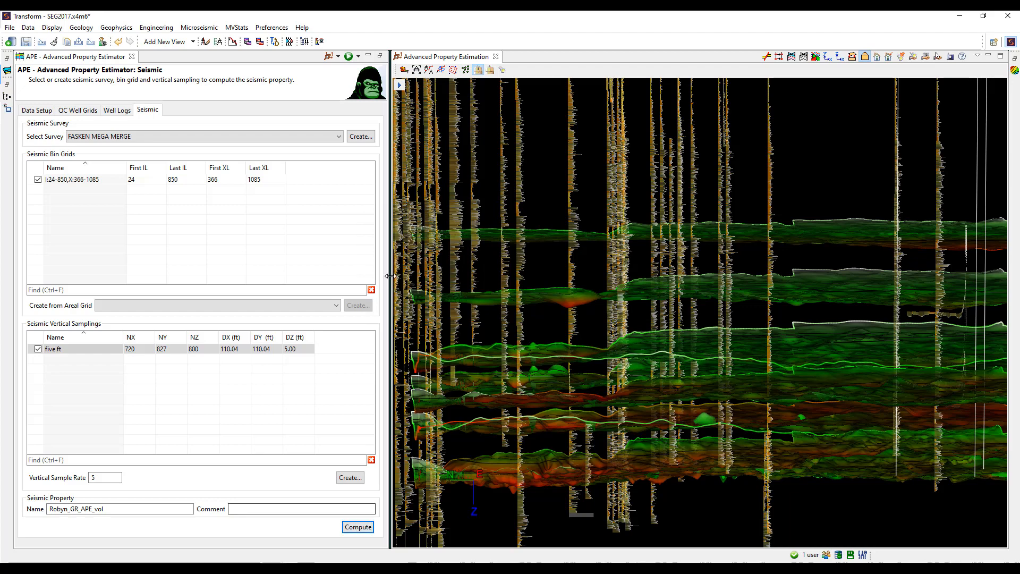
Add the newly computed gamma ray seismic property, ending in "_GR_APE_vol", to the 3D scene with all slices rendered
left_click(399, 85)
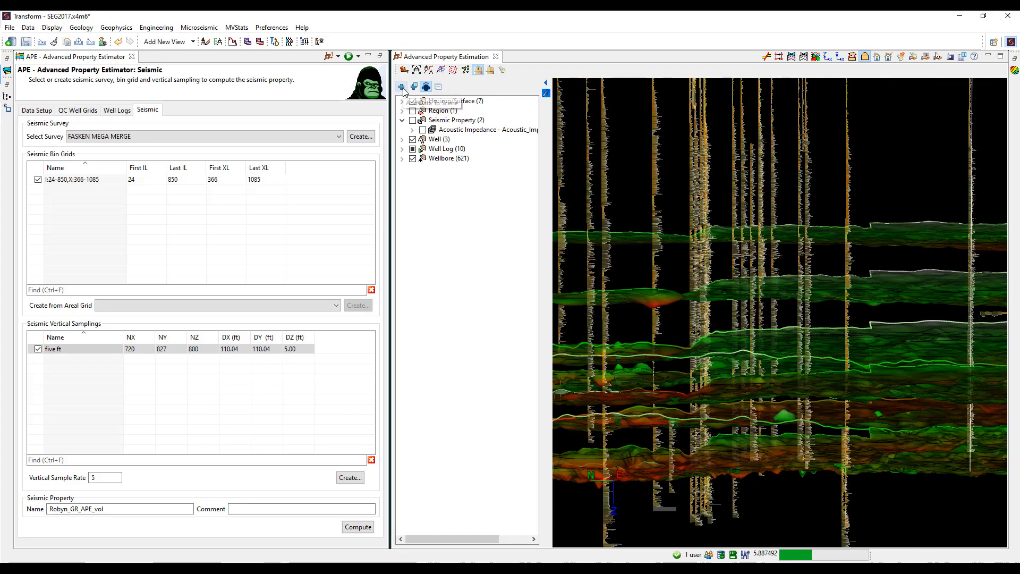
left_click(404, 89)
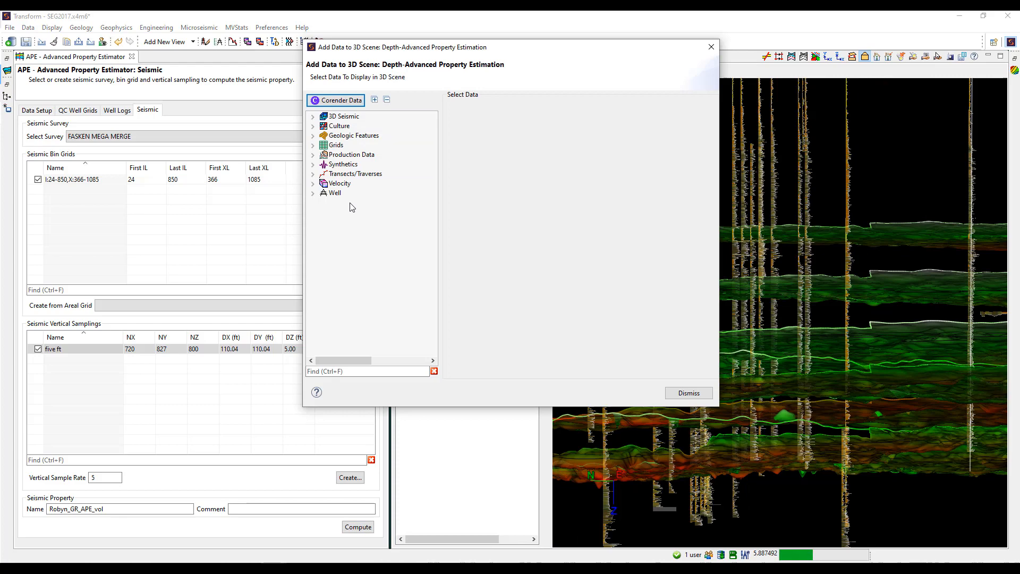
left_click(312, 117)
left_click(362, 135)
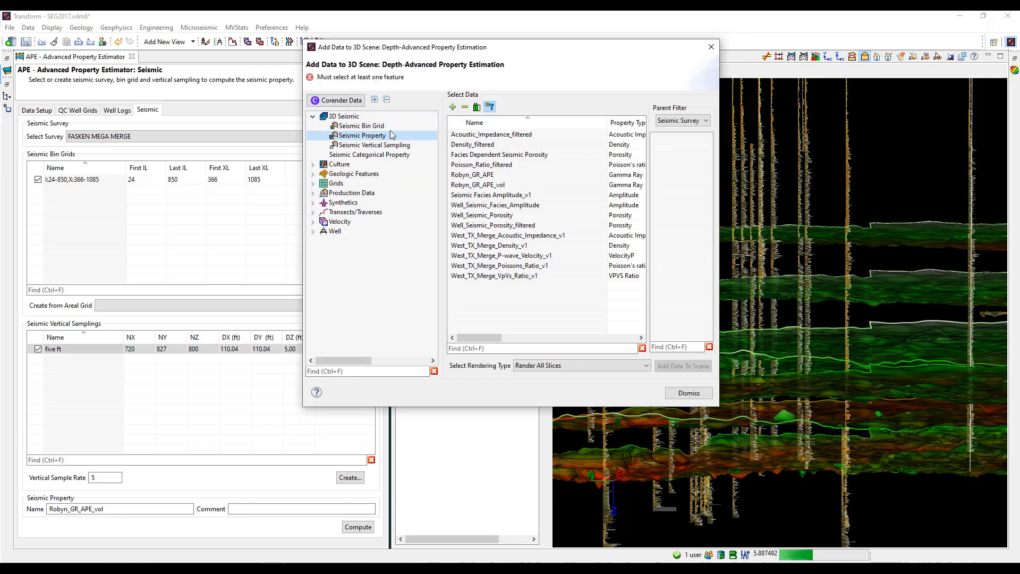
left_click(531, 184)
left_click(683, 365)
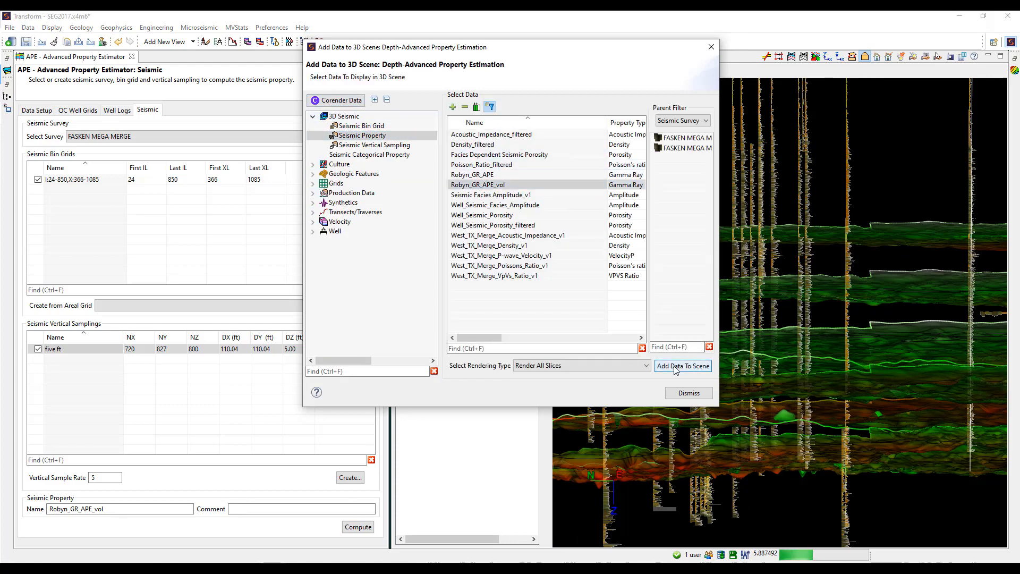
left_click(688, 393)
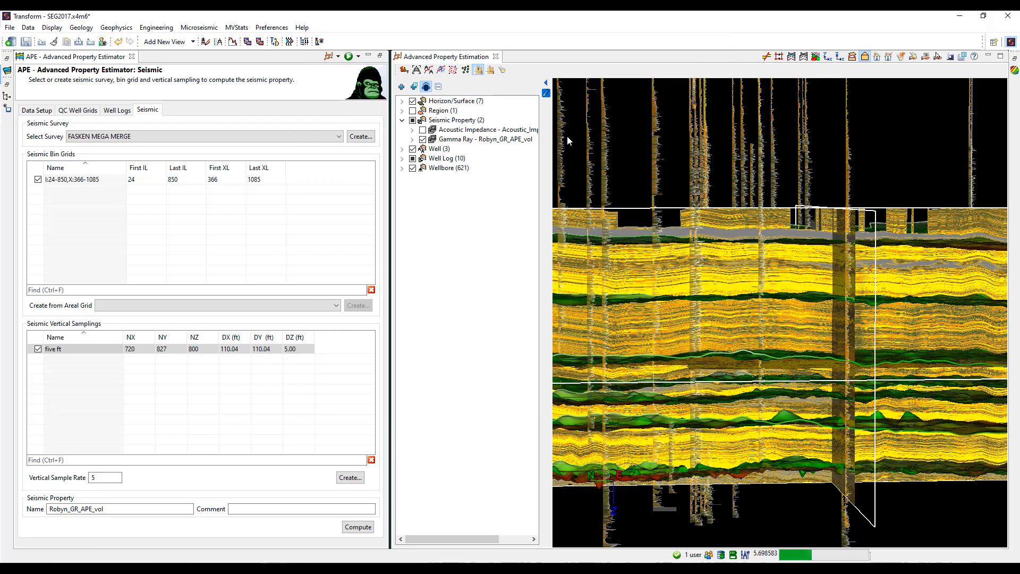
Examine the gamma ray volume in the 3D scene, moving its crossline slice to crossline 691
mouse_move(721, 306)
left_mouse_down()
mouse_move(653, 364)
mouse_move(684, 262)
mouse_move(815, 321)
mouse_move(753, 308)
mouse_move(752, 329)
mouse_move(668, 298)
mouse_move(707, 320)
left_mouse_up()
scroll(752, 329, "up", 8)
scroll(699, 327, "down", 3)
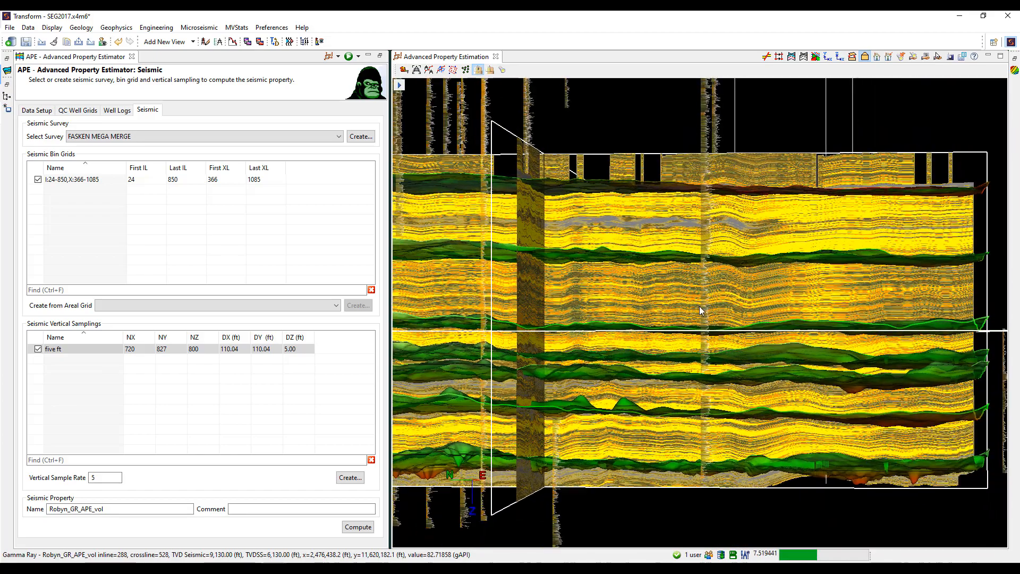
scroll(718, 253, "down", 12)
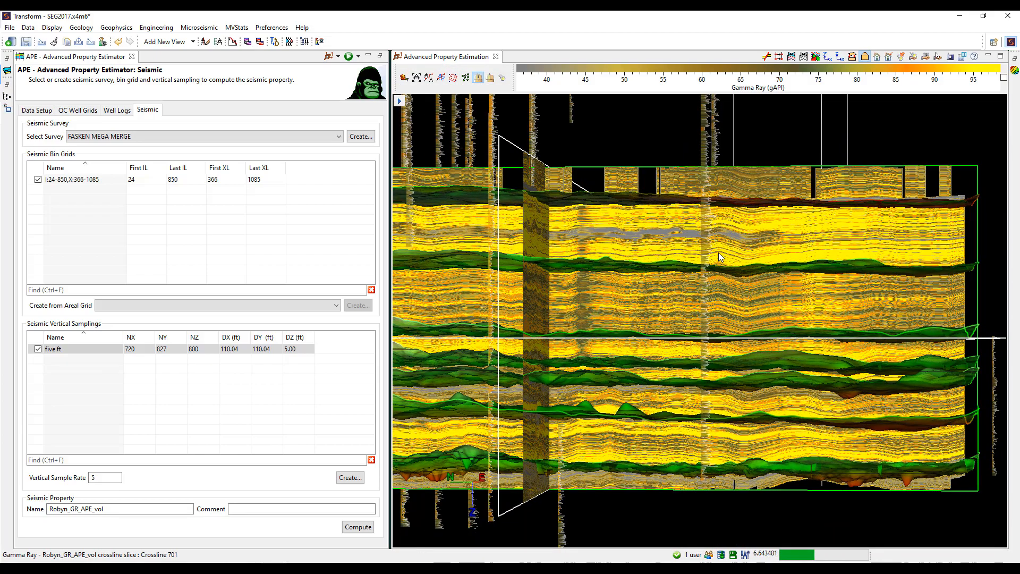
scroll(718, 253, "down", 9)
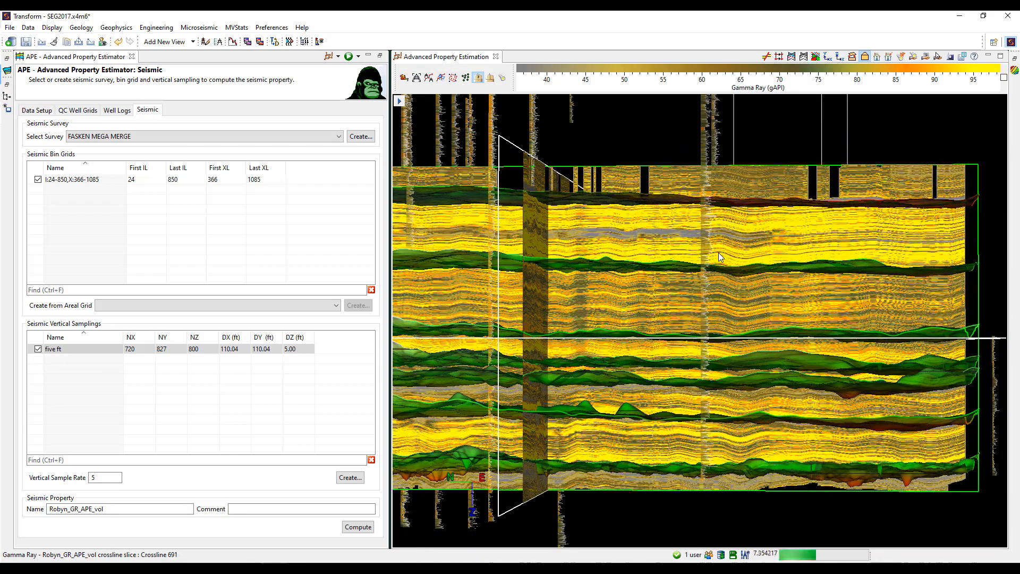